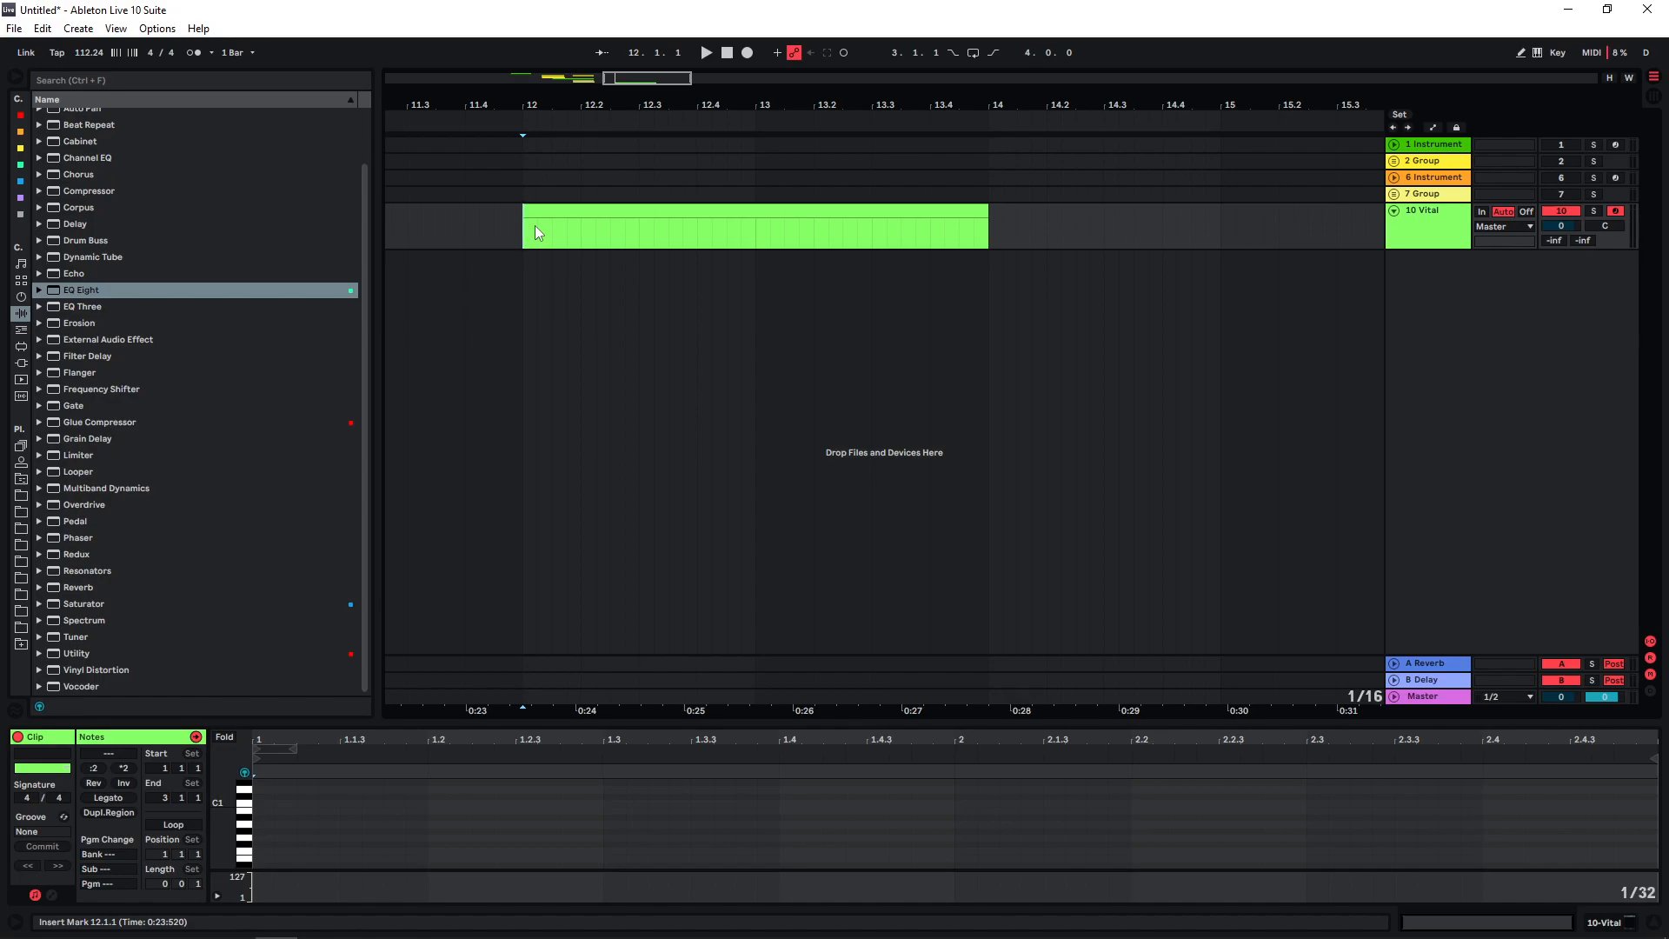
- Enable oscillators 2 and 3 in Vital with the Basic Shapes wavetable and transpose oscillator 3 up 12 semitones
{"action": "key", "text": "shift+Tab"}
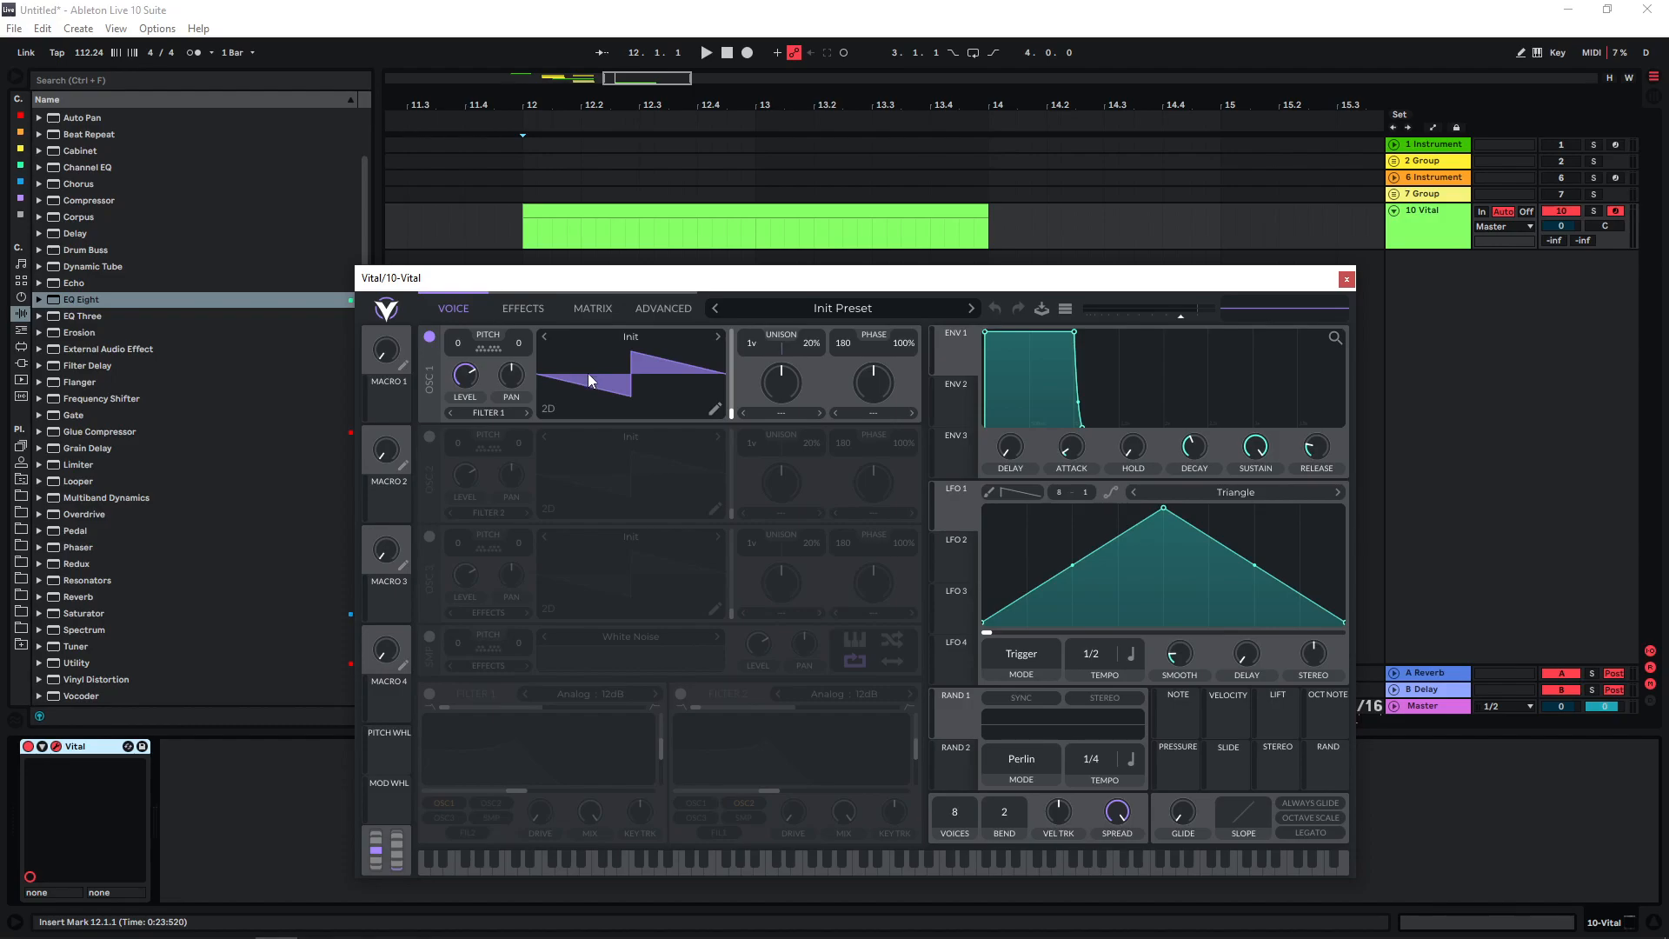
{"action": "left_click", "coordinate": [429, 437]}
{"action": "left_click", "coordinate": [429, 536]}
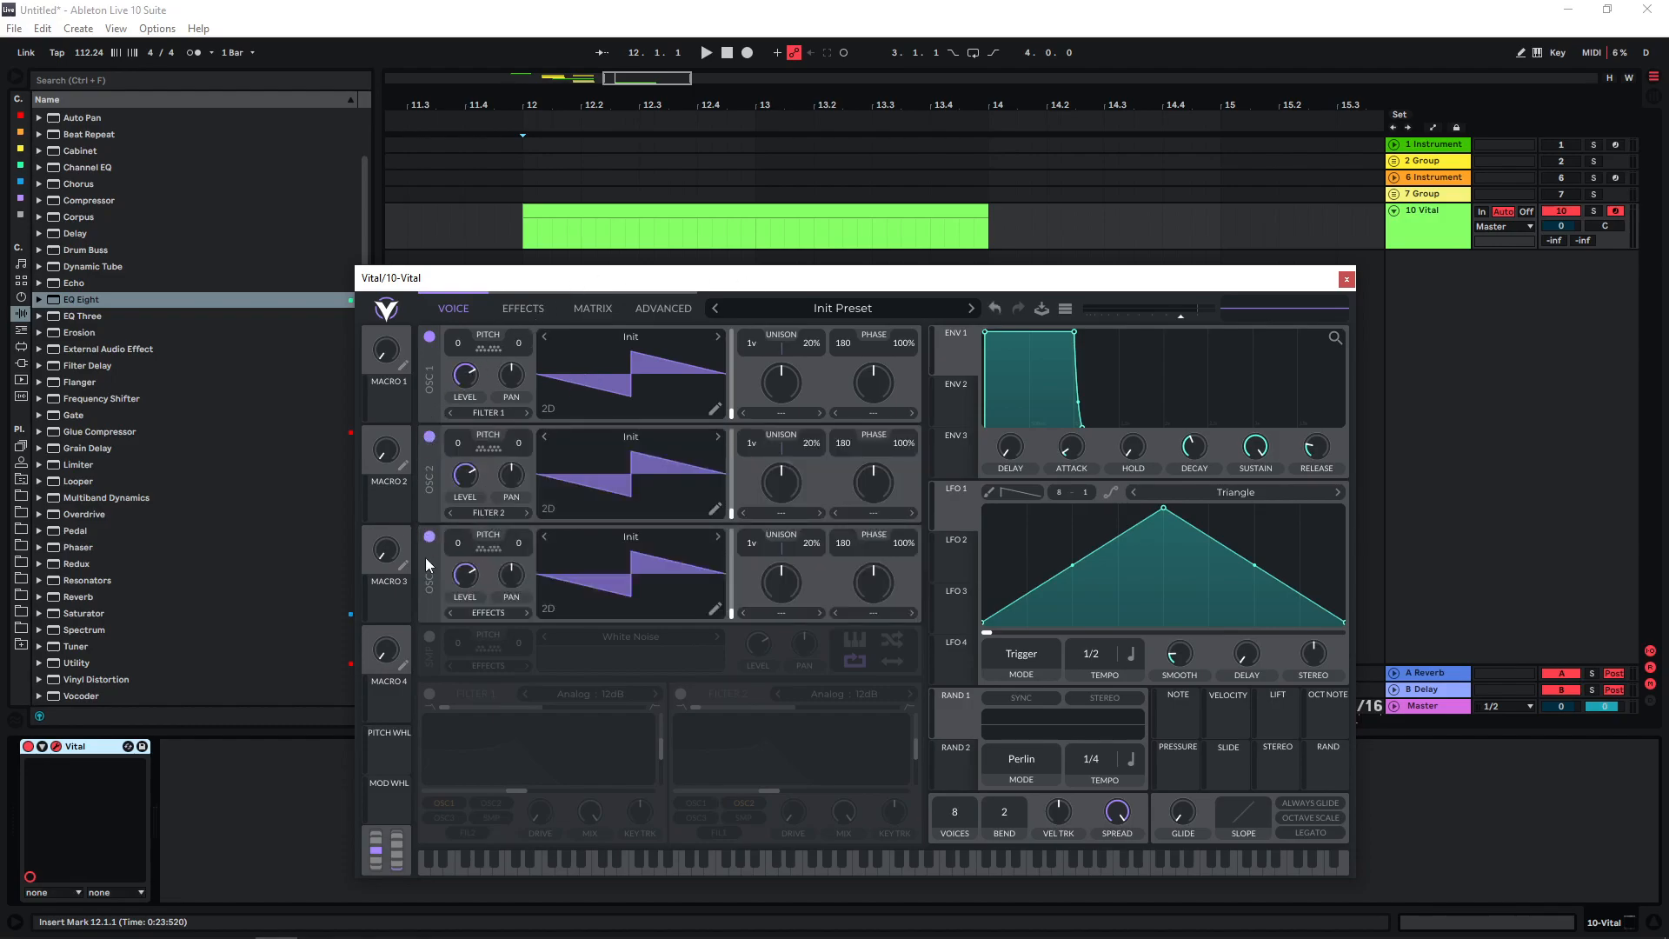
{"action": "left_click", "coordinate": [636, 443]}
{"action": "left_click", "coordinate": [1039, 477]}
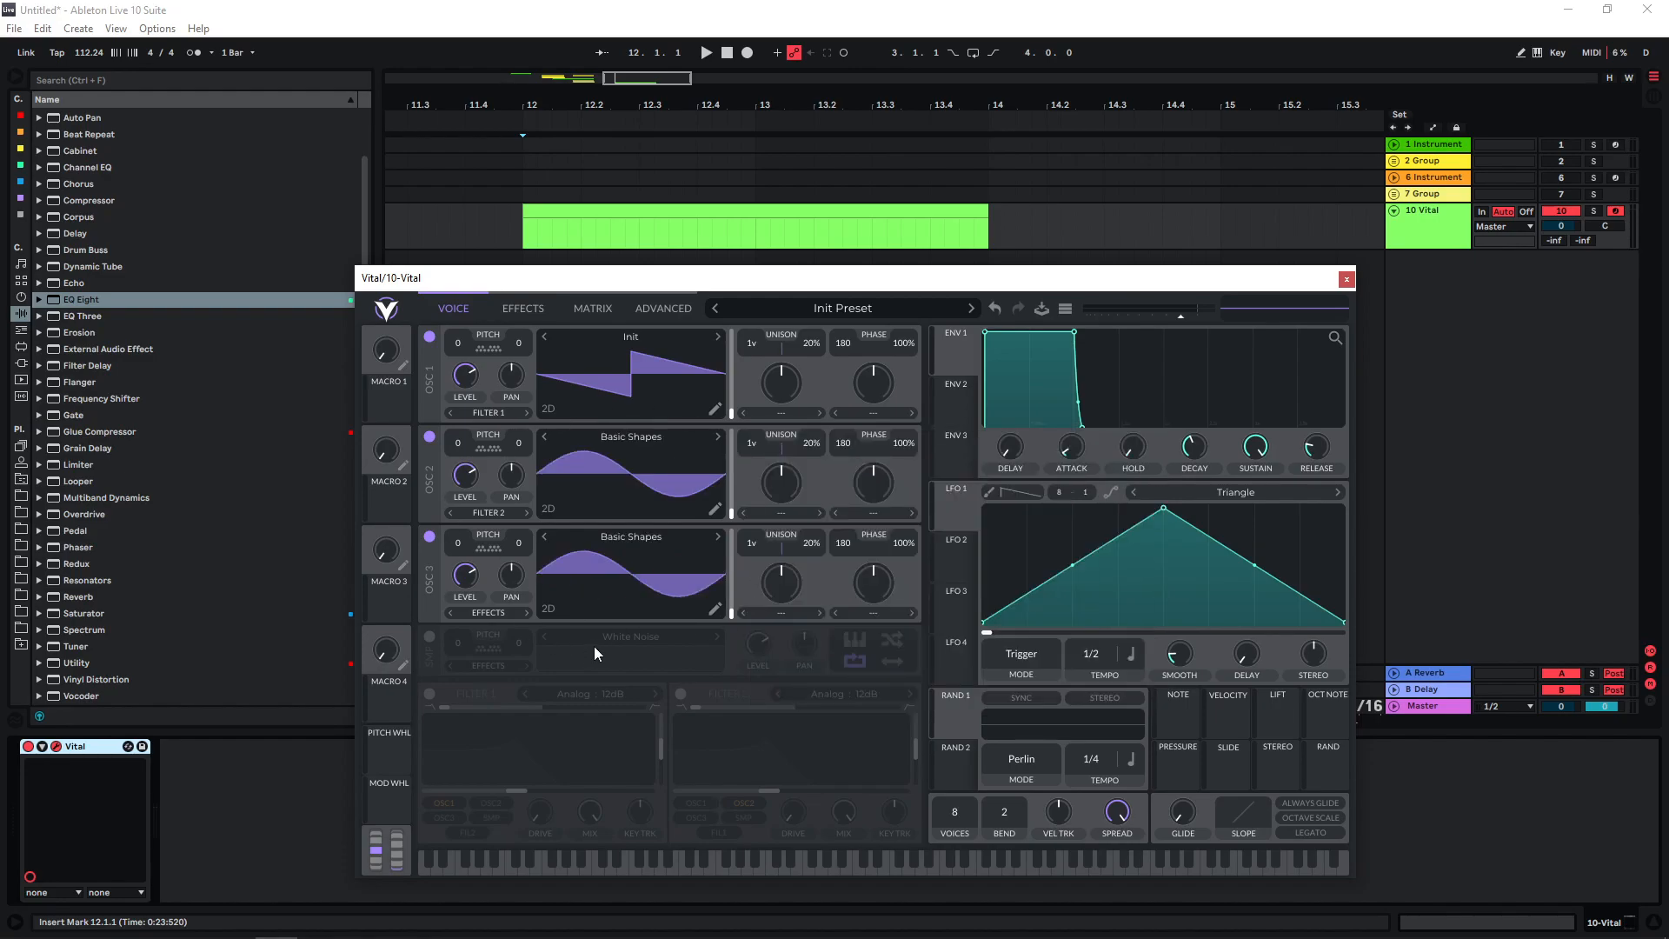
{"action": "left_click_drag", "start_coordinate": [459, 553], "coordinate": [472, 503]}
- Add an F0 note spanning the two-bar Vital MIDI clip and play it back from bar 12
{"action": "left_click", "coordinate": [626, 248]}
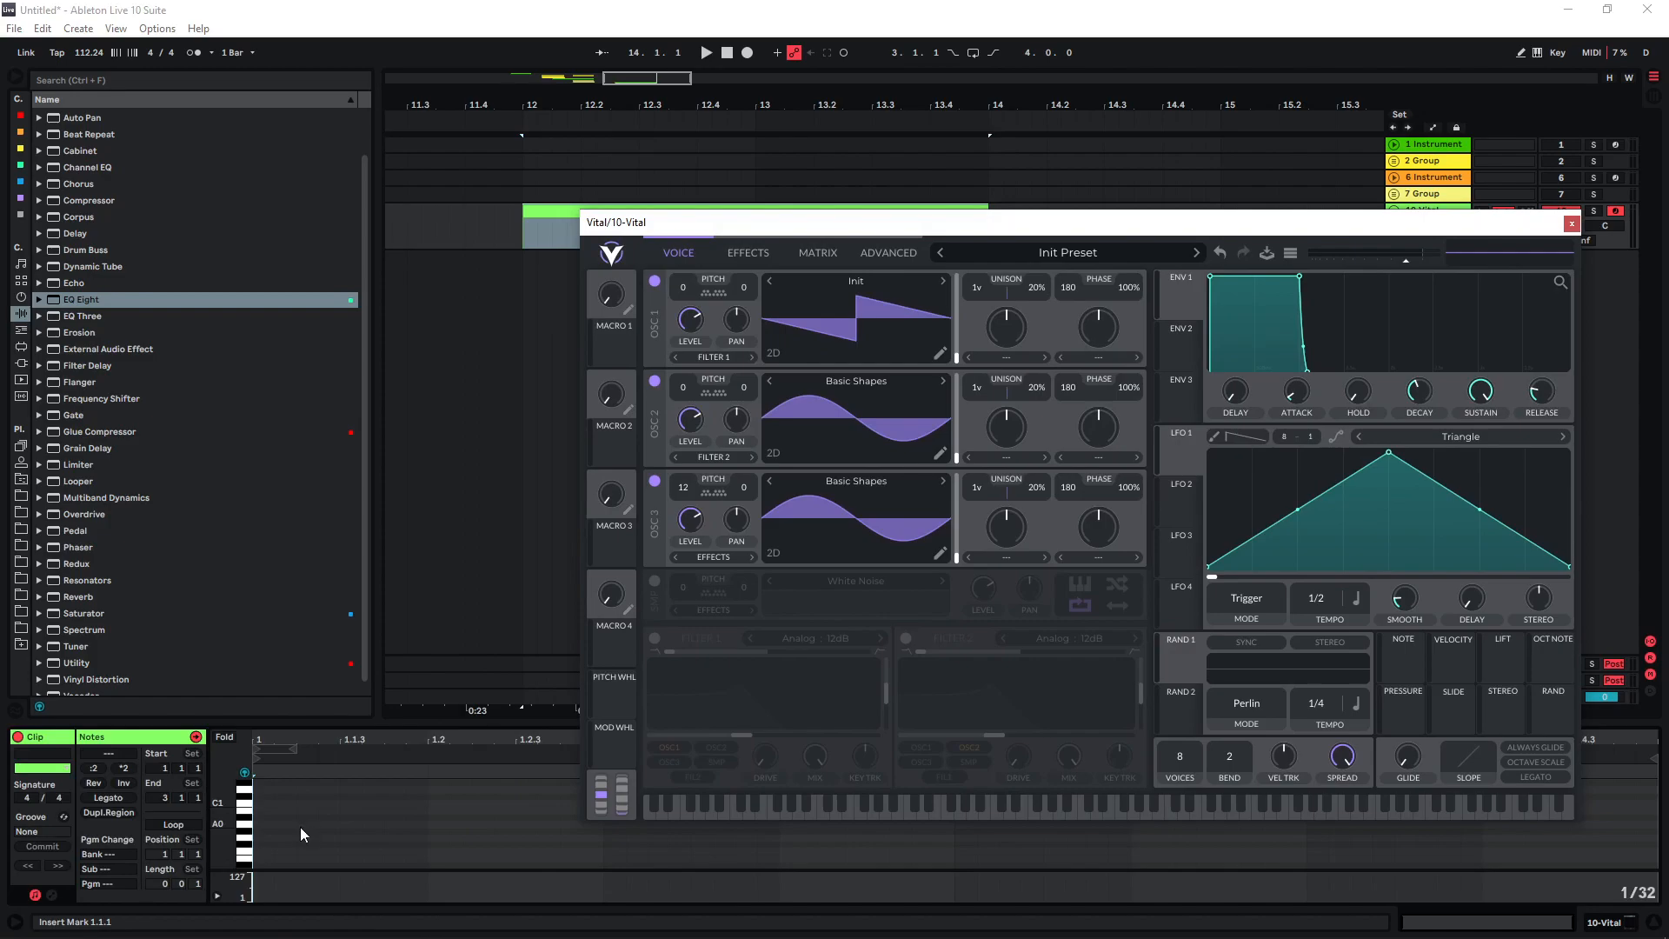
{"action": "left_click", "coordinate": [254, 821]}
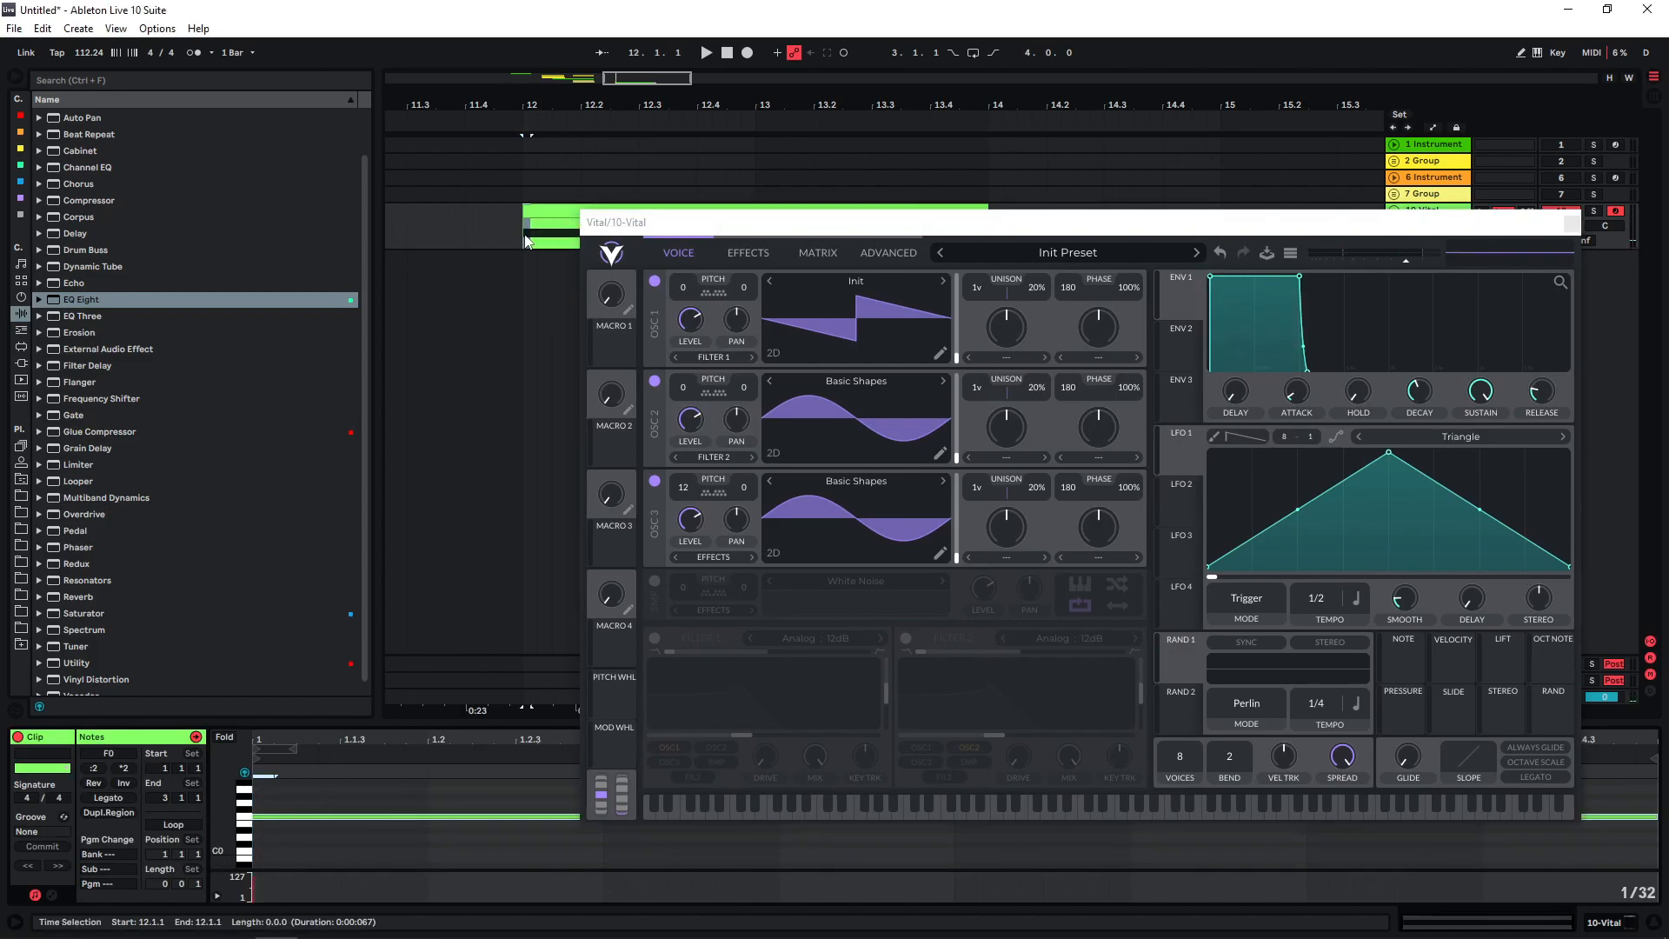
{"action": "key", "text": "space"}
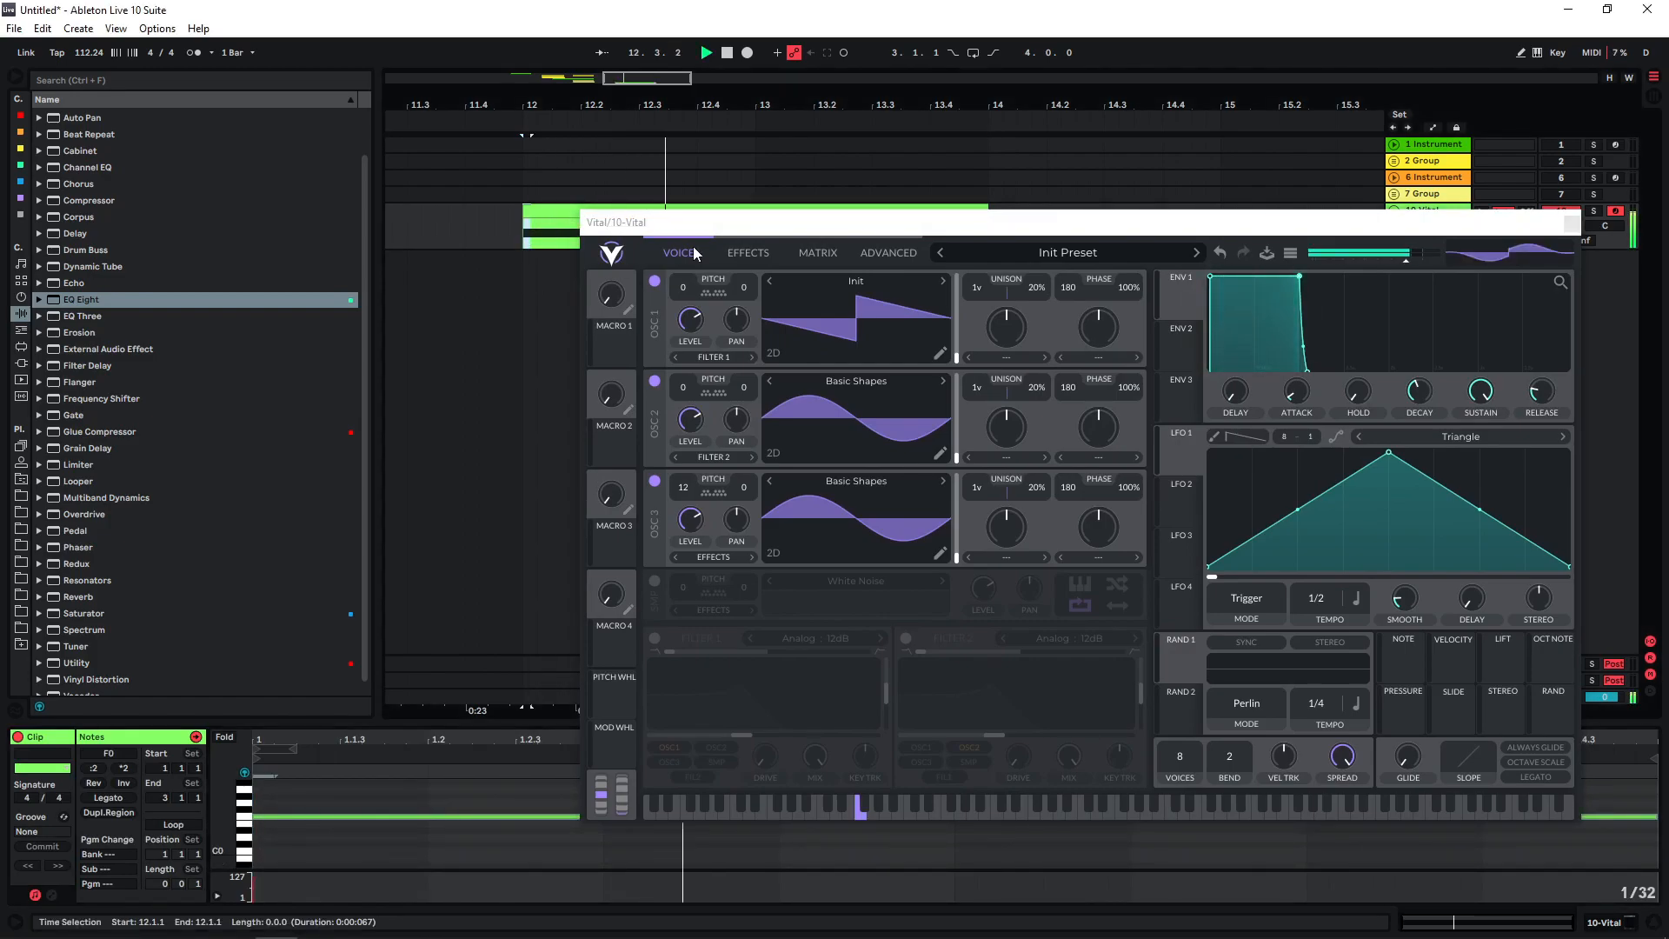
- Route Lfo 1 to the global Voice Transpose in Vital's modulation matrix with a small positive amount
{"action": "left_click_drag", "start_coordinate": [833, 222], "coordinate": [585, 239]}
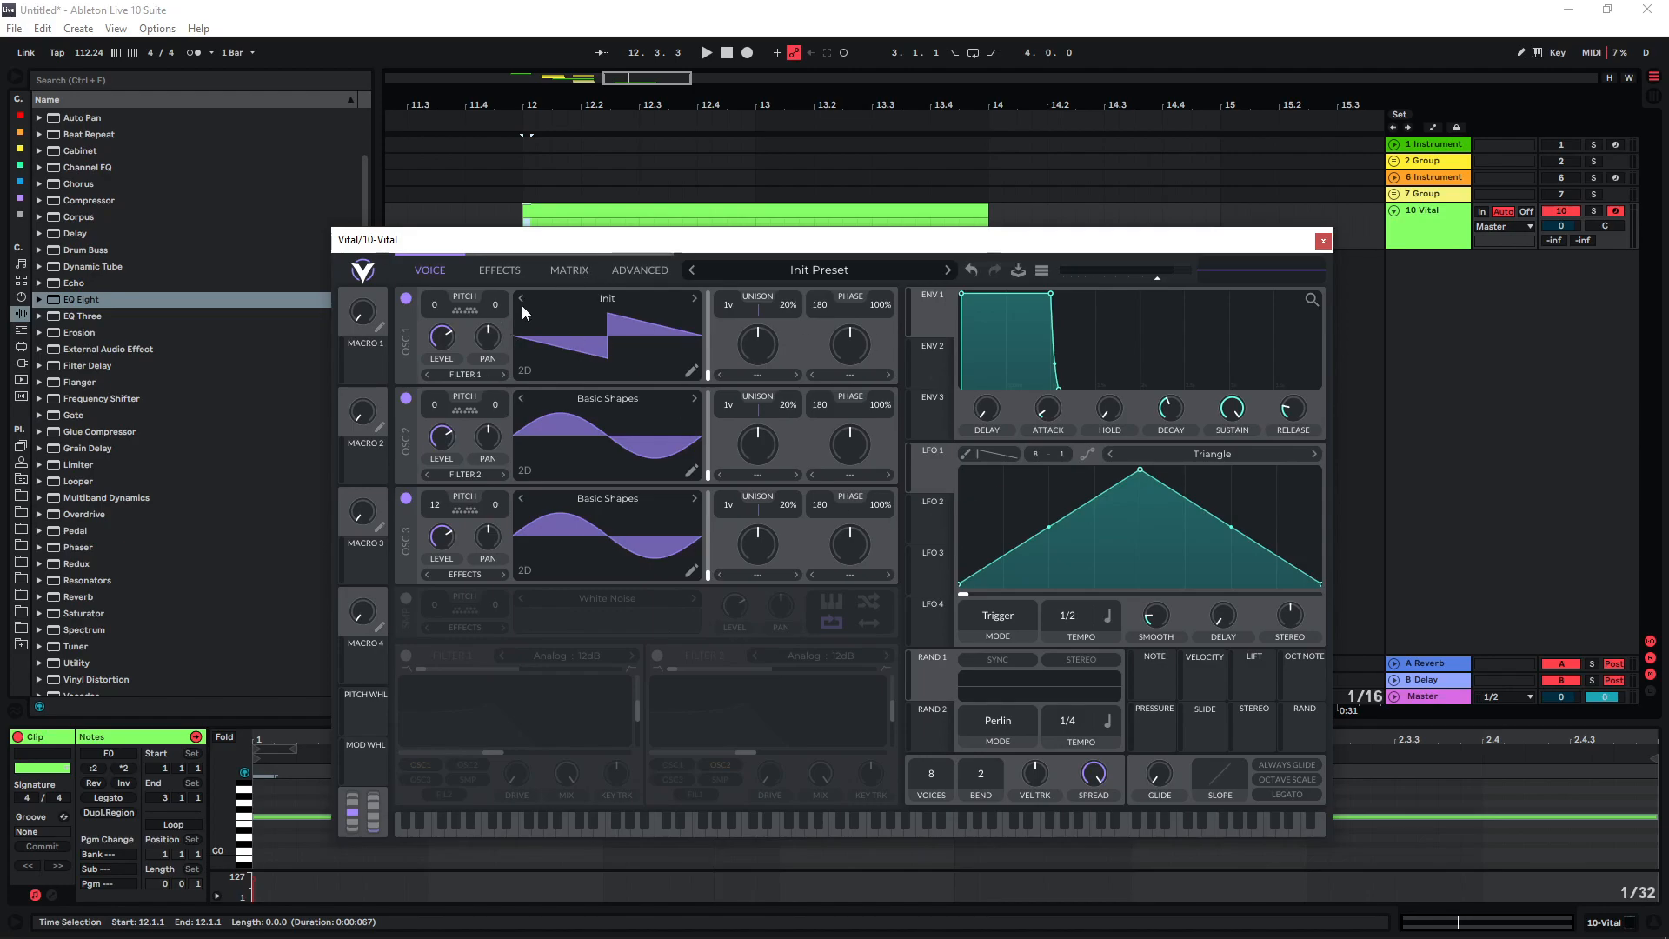
{"action": "left_click", "coordinate": [567, 271]}
{"action": "left_click", "coordinate": [492, 323]}
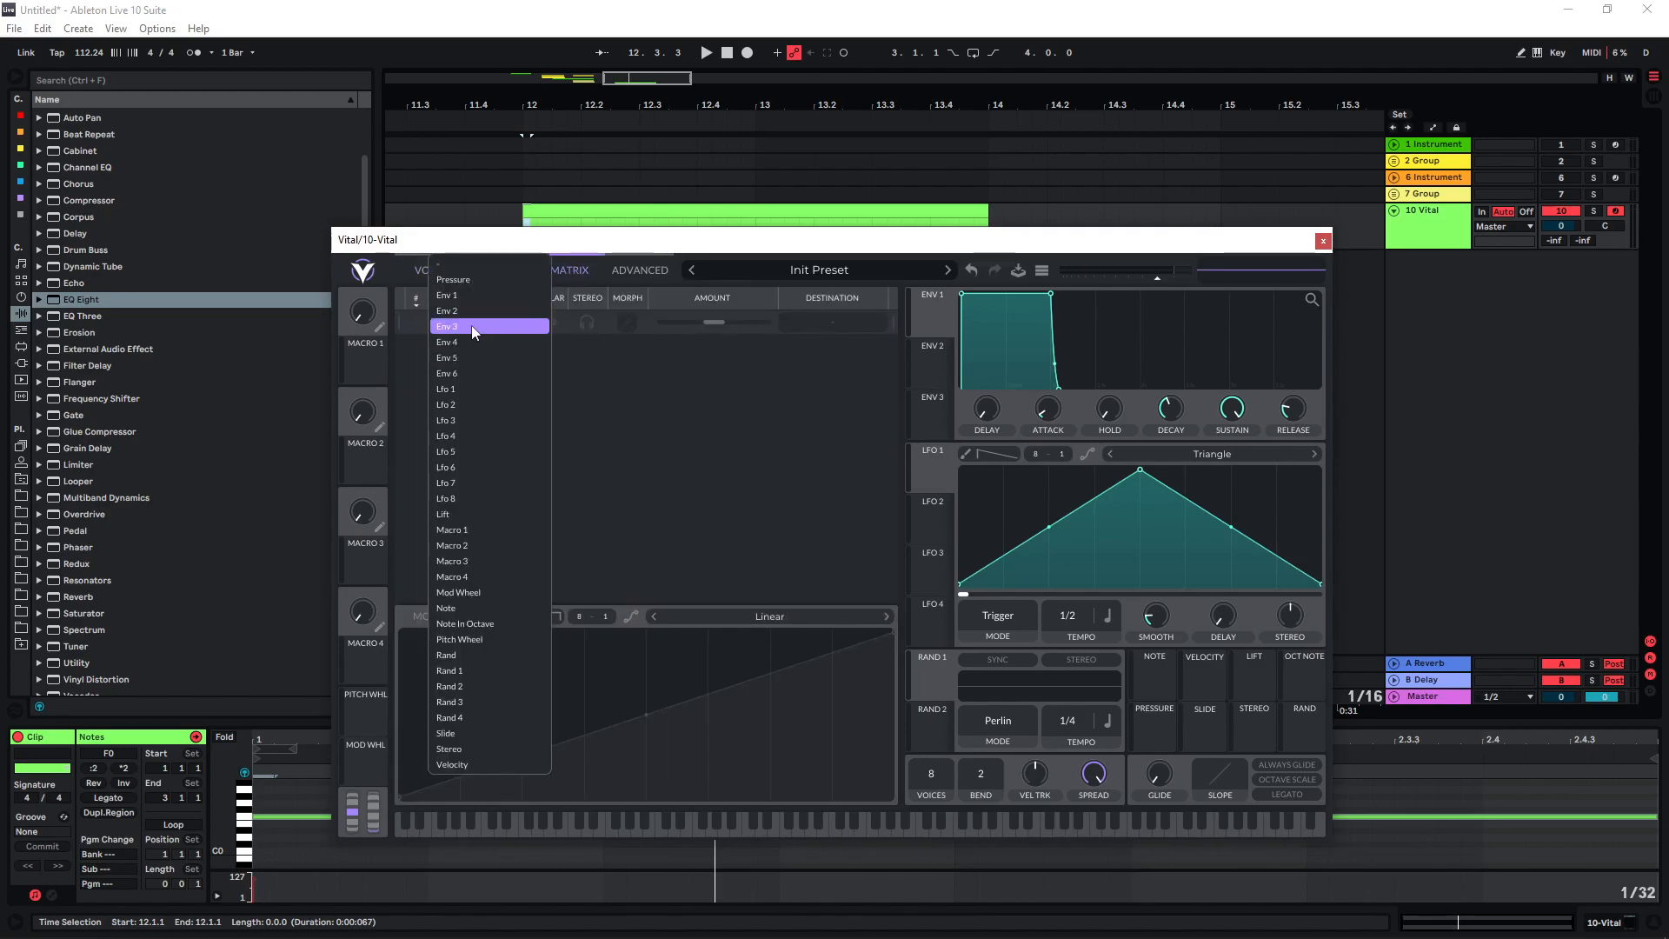
{"action": "left_click", "coordinate": [454, 388]}
{"action": "left_click", "coordinate": [843, 321]}
{"action": "mouse_move", "coordinate": [961, 345]}
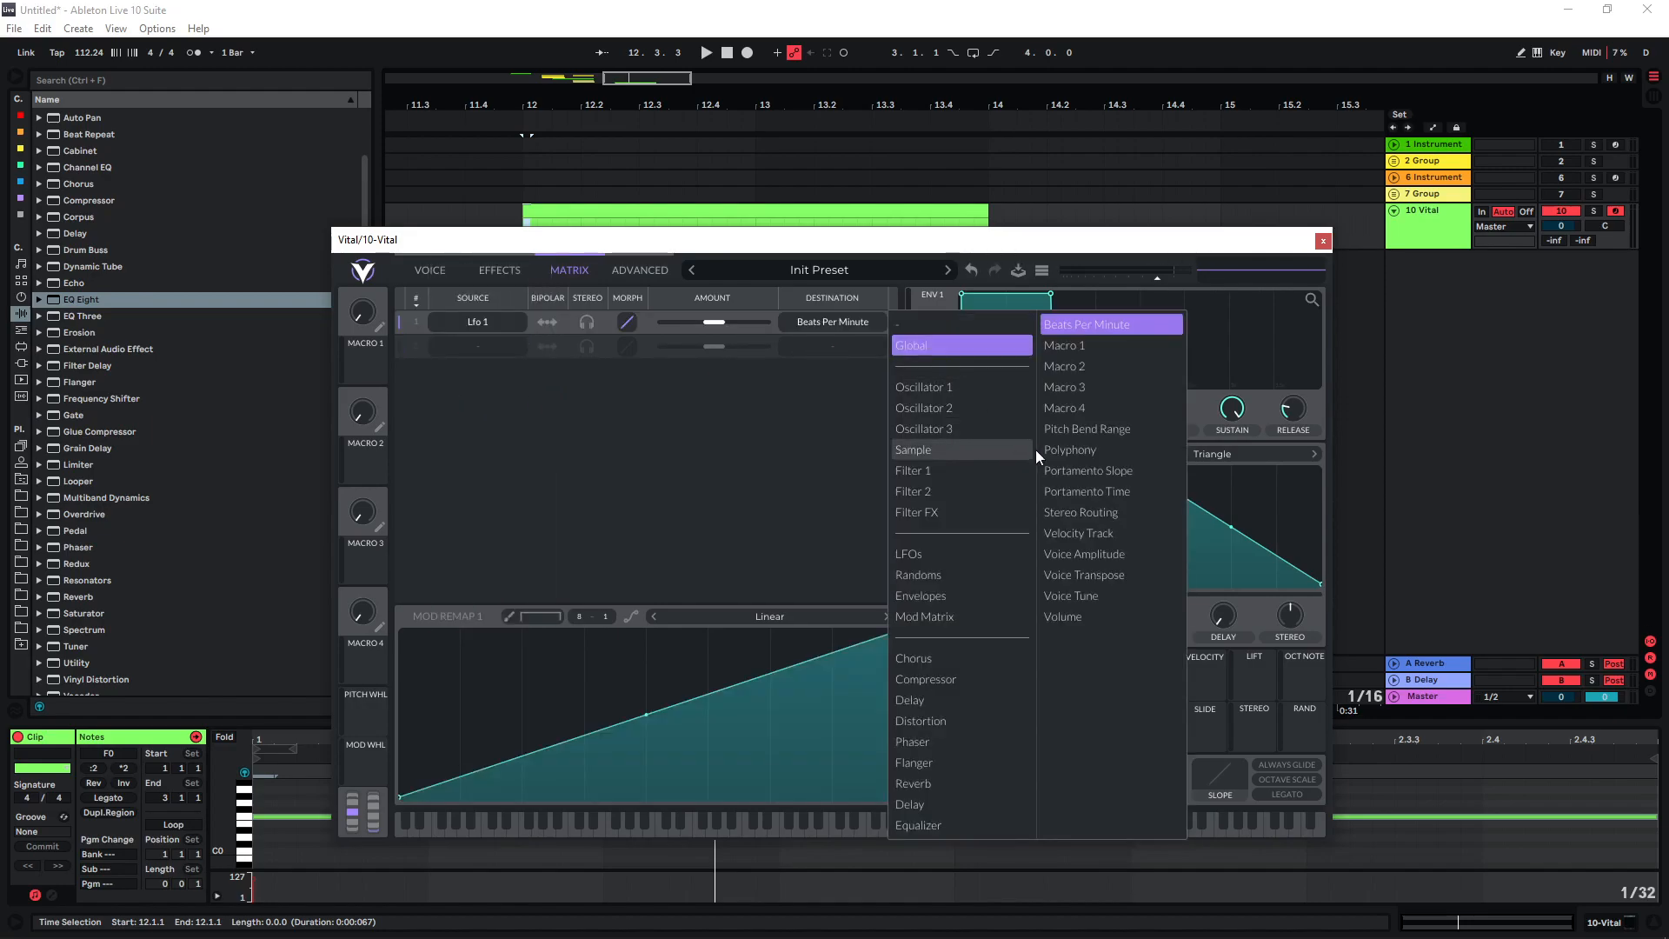
{"action": "left_click", "coordinate": [1088, 576]}
{"action": "left_click_drag", "start_coordinate": [715, 326], "coordinate": [720, 328]}
- Reshape LFO 1 into a falling ramp in Envelope mode at a 2/1 tempo and audition the clip
{"action": "left_click_drag", "start_coordinate": [1140, 470], "coordinate": [960, 471]}
{"action": "key", "text": "space"}
{"action": "left_click", "coordinate": [998, 615]}
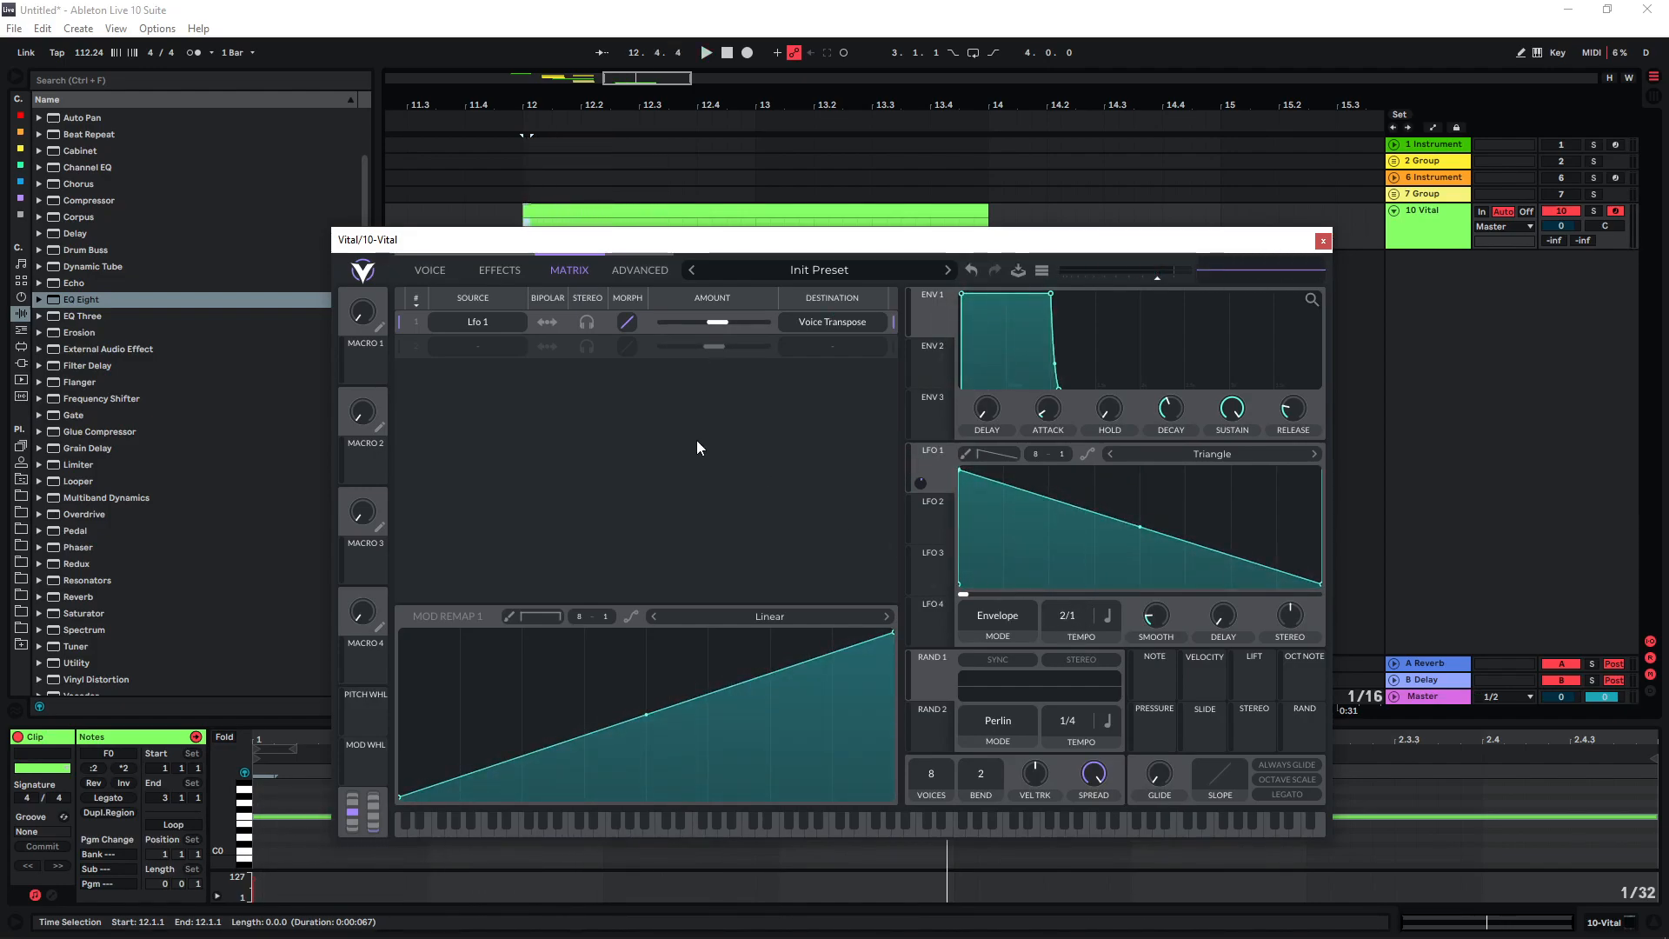
{"action": "key", "text": "space"}
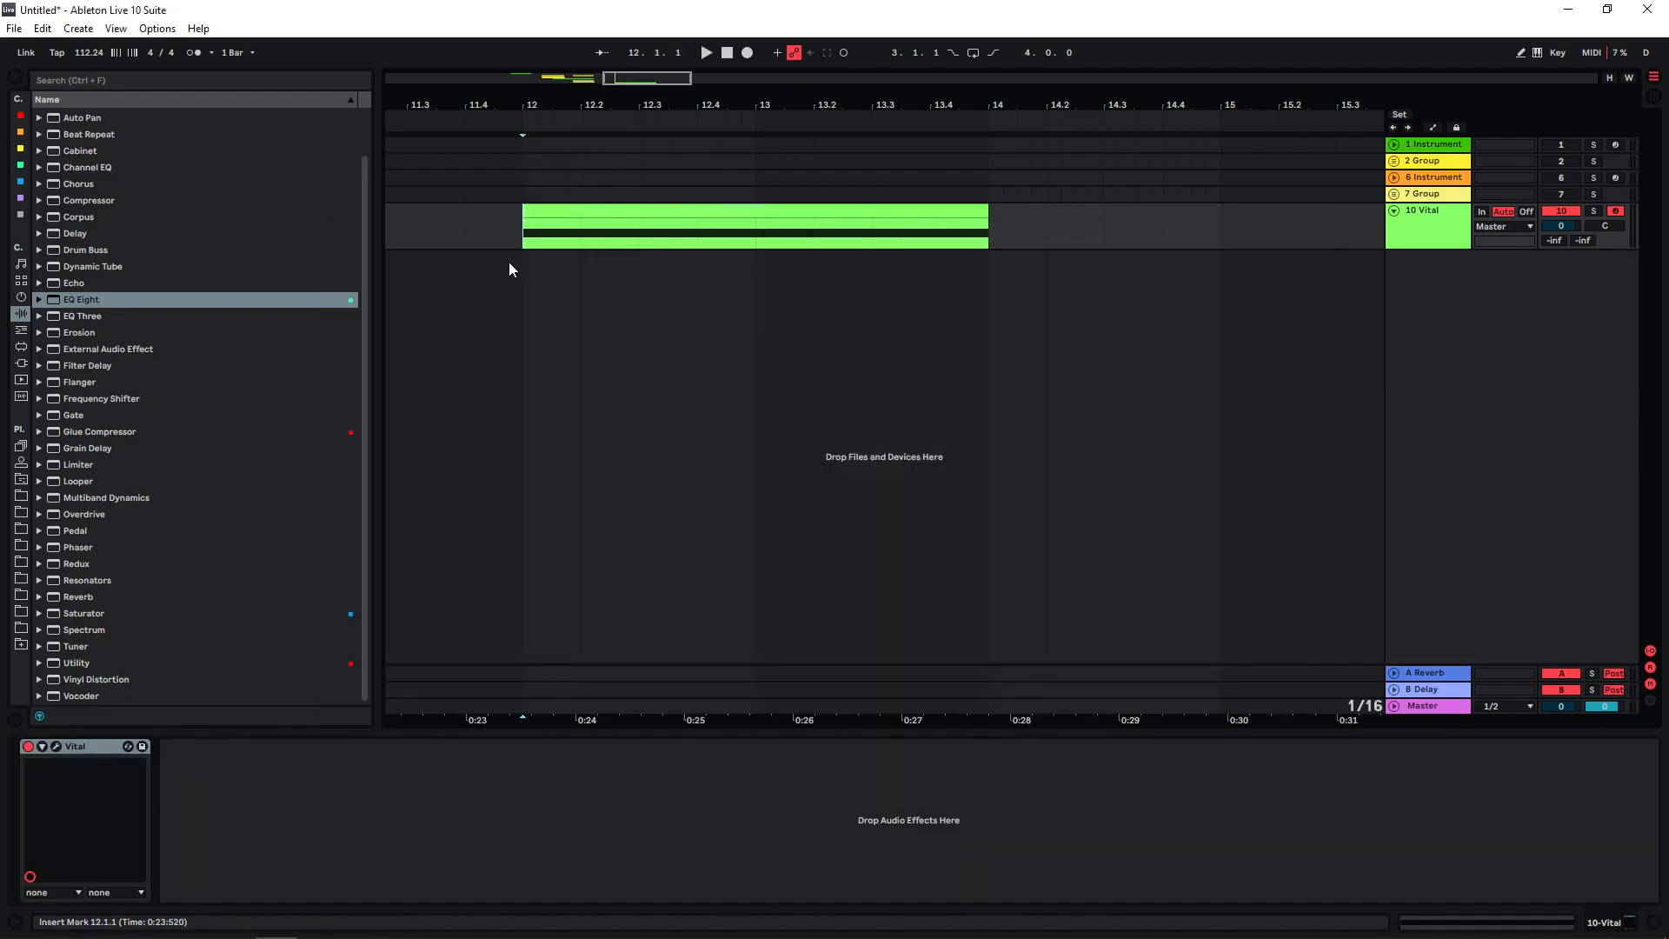
{"action": "left_click", "coordinate": [509, 262]}
{"action": "key", "text": "space"}
- Add an Amp after Vital, switch its output to Dual and audition the sound
{"action": "scroll", "coordinate": [243, 462], "scroll_direction": "up", "scroll_amount": 3}
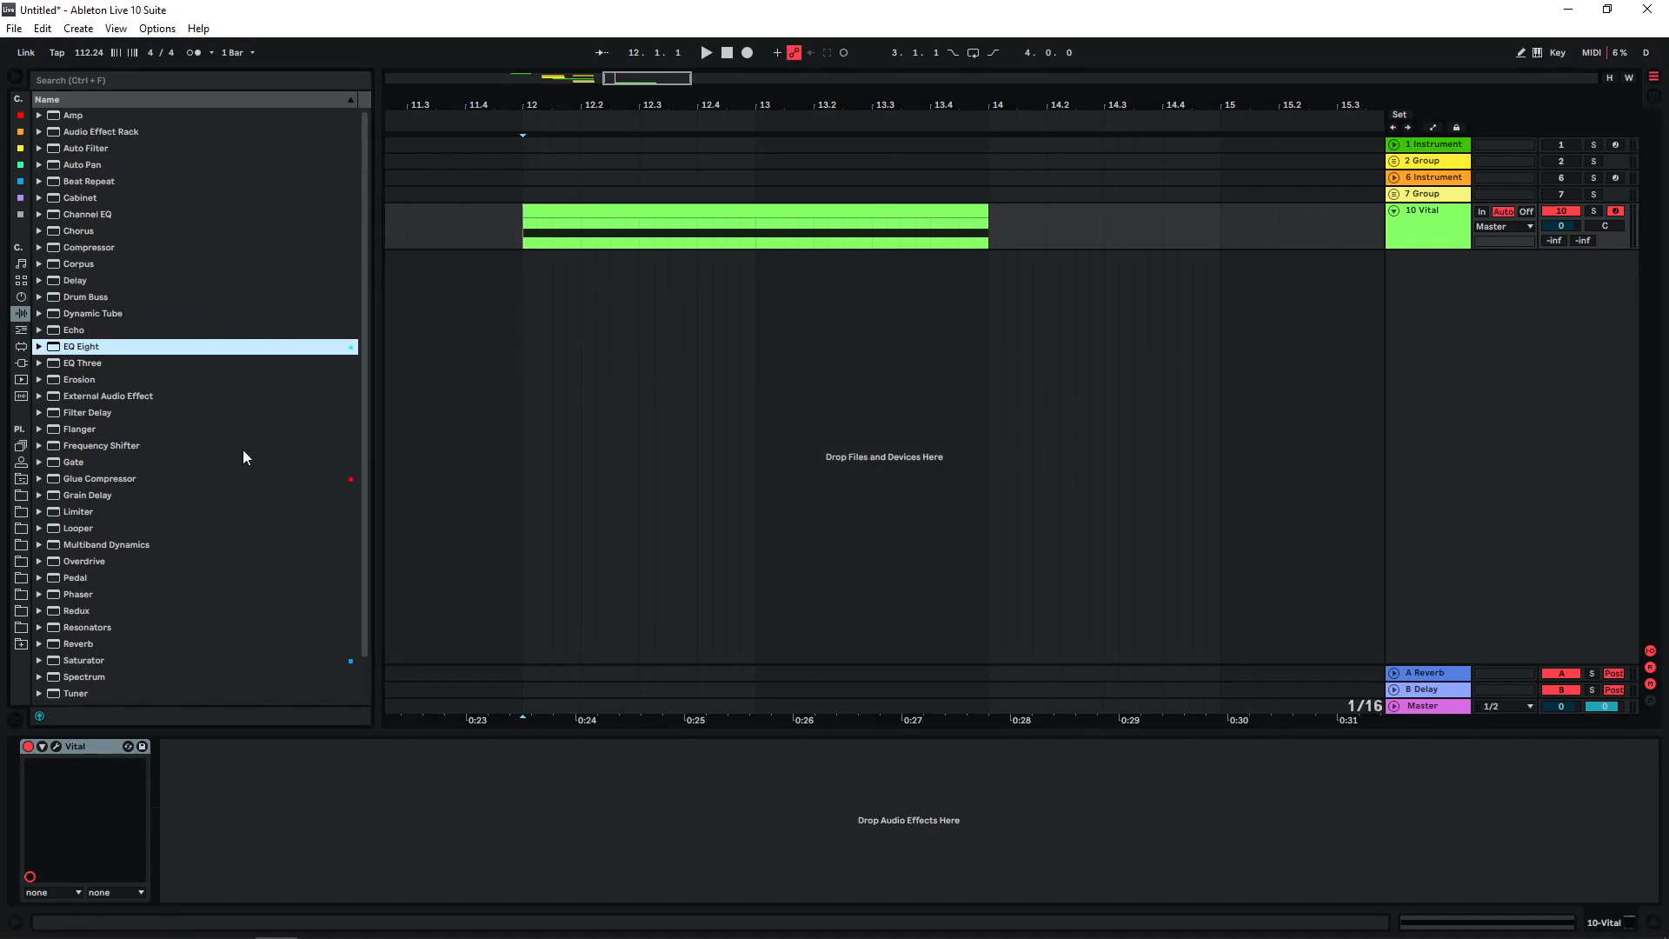
{"action": "double_click", "coordinate": [73, 115]}
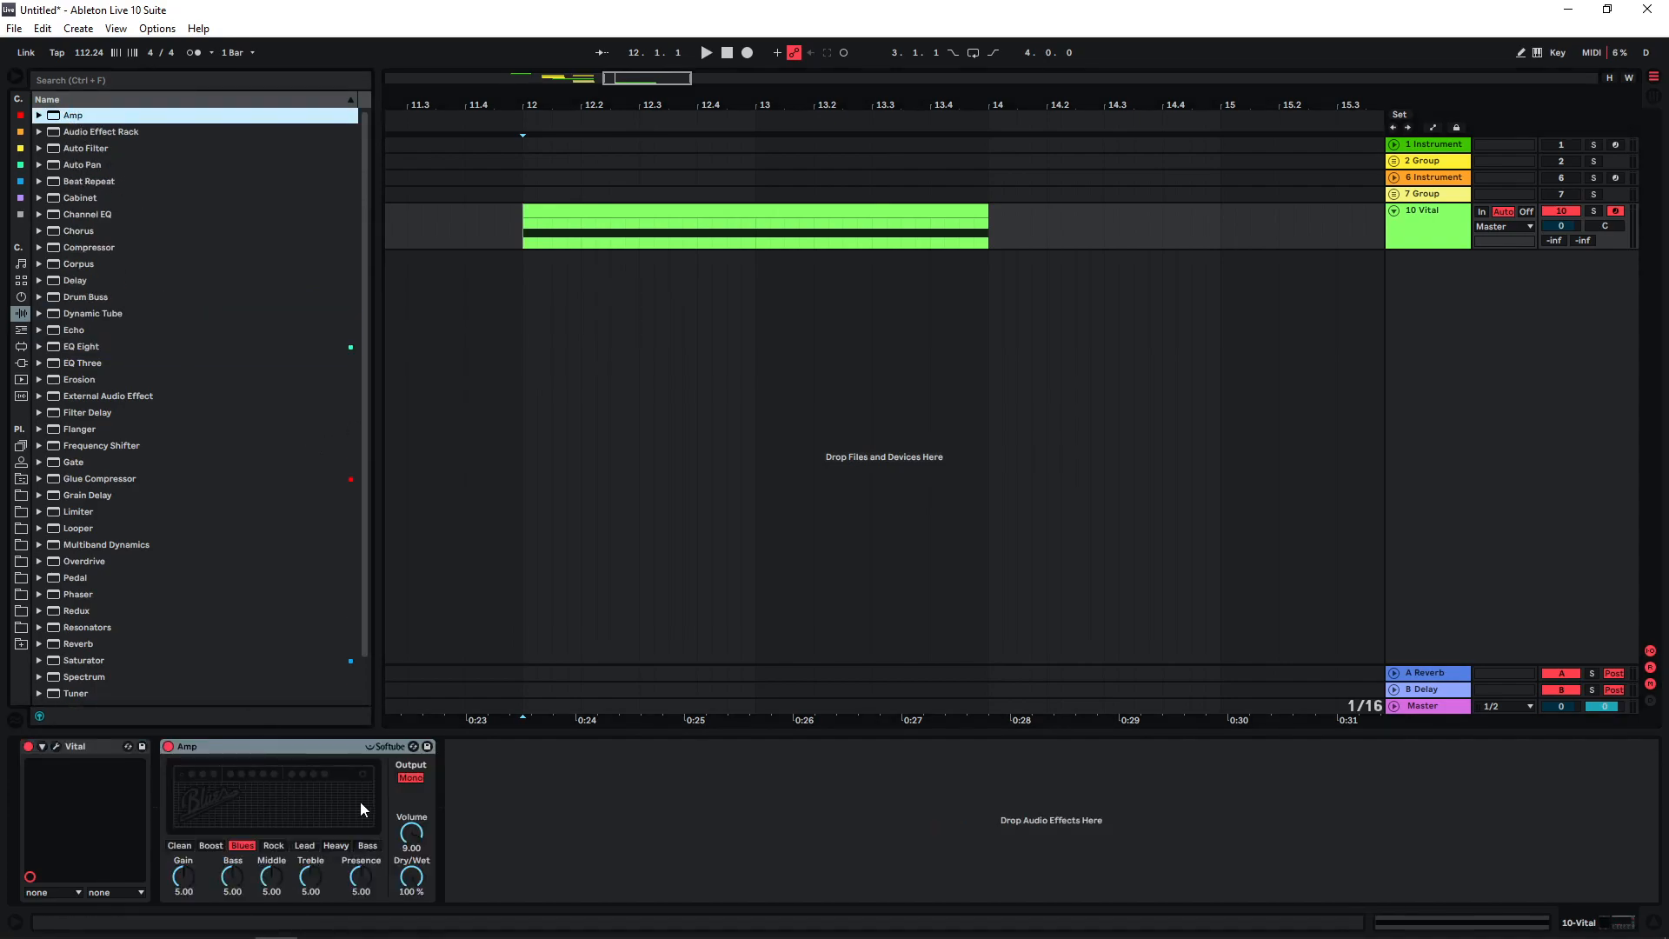
{"action": "left_click", "coordinate": [413, 780]}
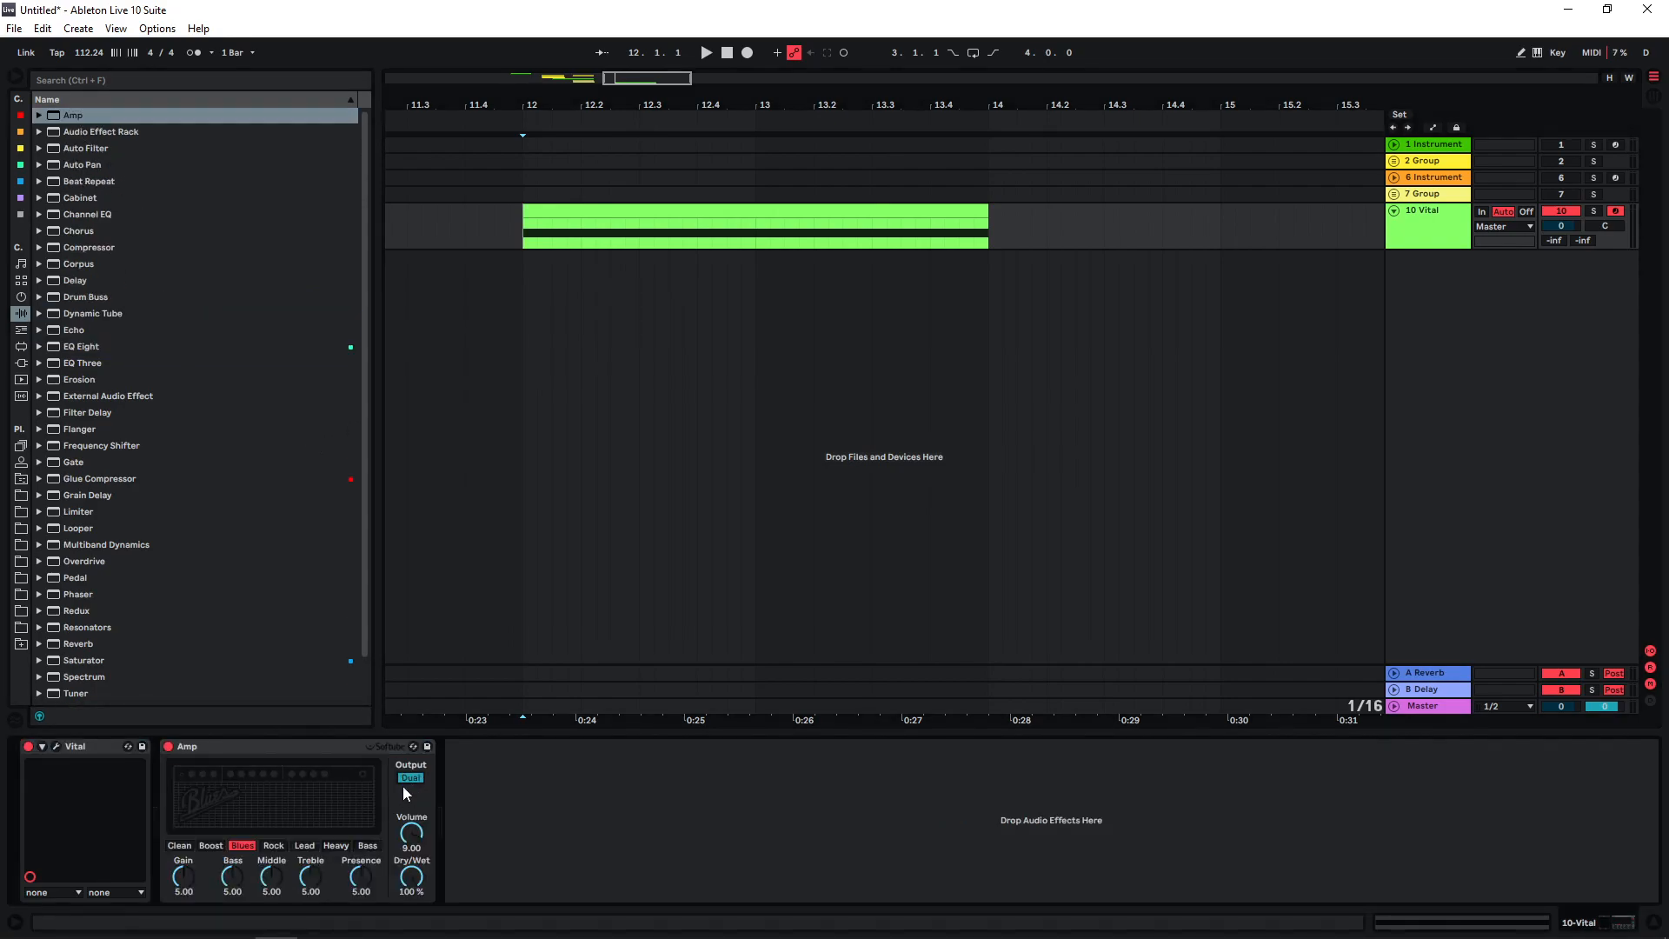
{"action": "key", "text": "space"}
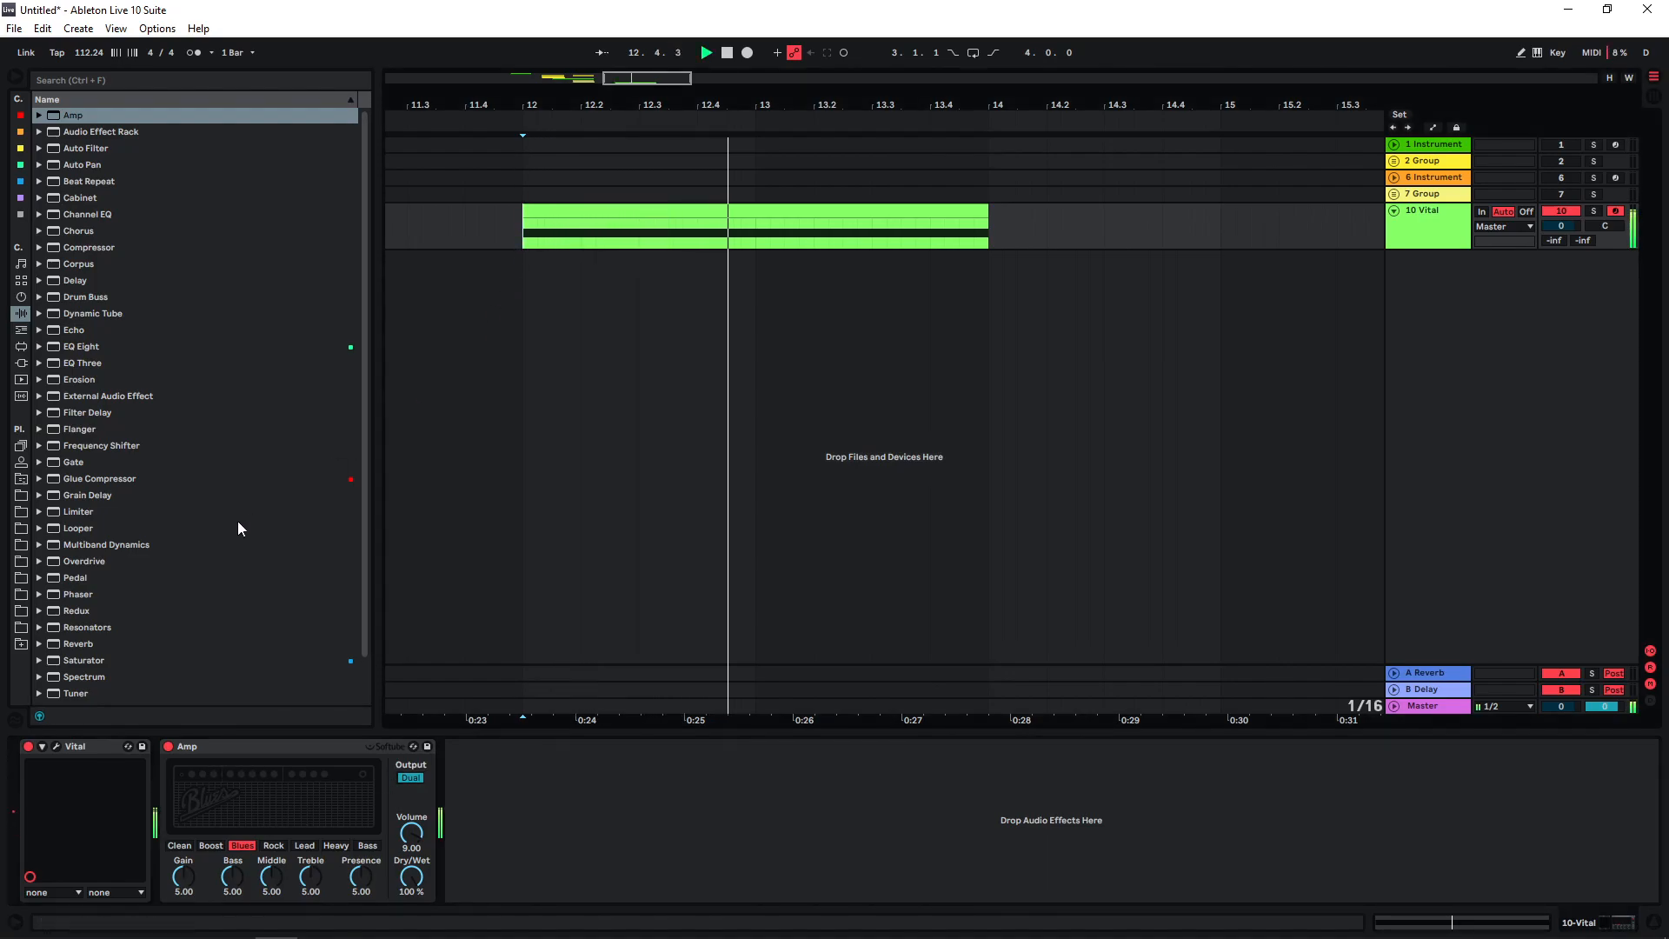
{"action": "key", "text": "space"}
- Add a Saturator after the Amp in Waveshaper mode with Soft Clip on and Curve at 59.4 %, auditioning the result
{"action": "scroll", "coordinate": [242, 521], "scroll_direction": "down", "scroll_amount": 1}
{"action": "left_click_drag", "start_coordinate": [96, 614], "coordinate": [444, 748]}
{"action": "left_click", "coordinate": [477, 755]}
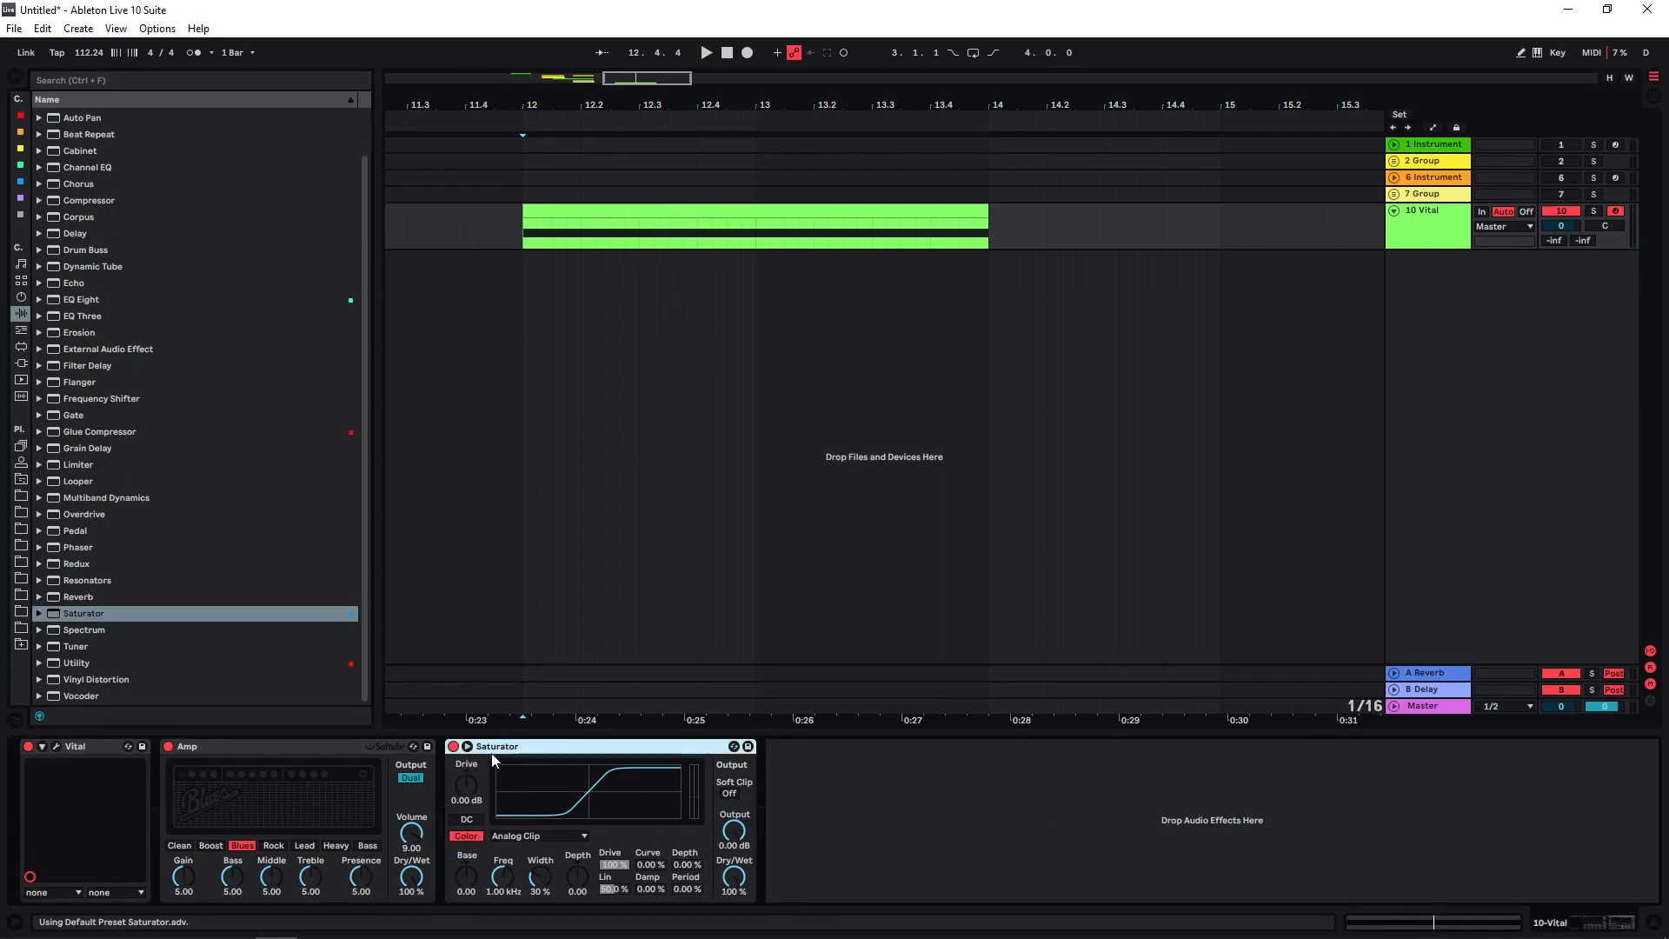
{"action": "left_click", "coordinate": [525, 835]}
{"action": "left_click", "coordinate": [527, 929]}
{"action": "left_click", "coordinate": [730, 793]}
{"action": "key", "text": "space"}
{"action": "left_click_drag", "start_coordinate": [651, 864], "coordinate": [650, 798]}
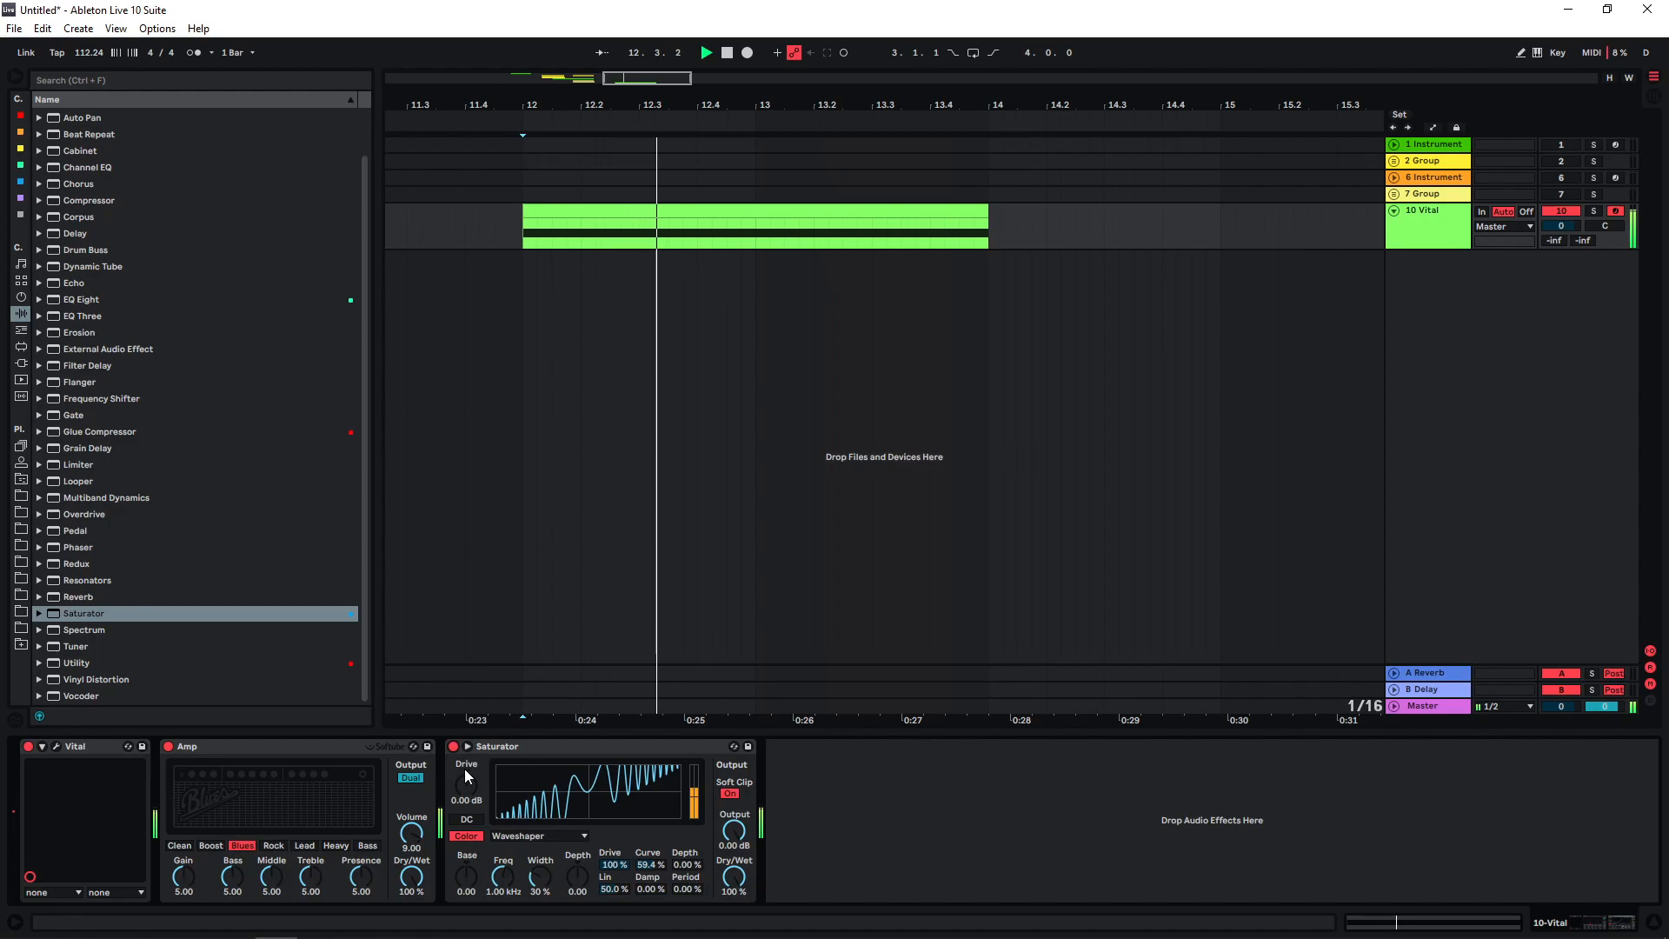
{"action": "key", "text": "space"}
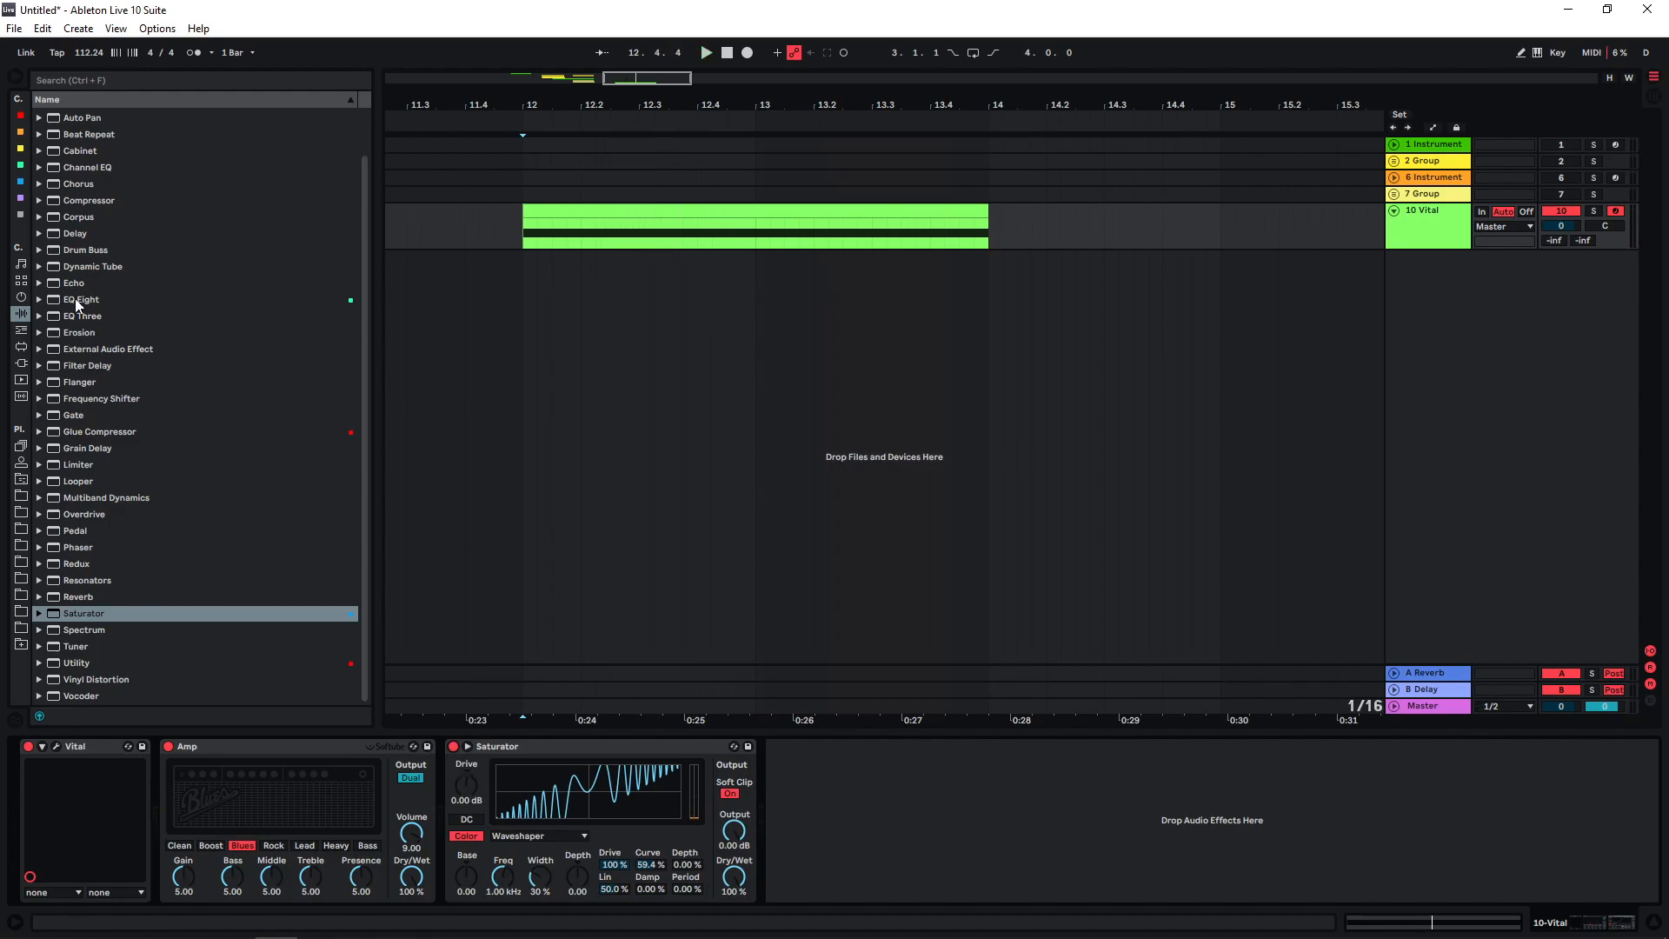
- Add an EQ Eight after the Saturator, boost its low shelf about 11 dB at 109 Hz and audition it
{"action": "left_click_drag", "start_coordinate": [78, 301], "coordinate": [871, 807]}
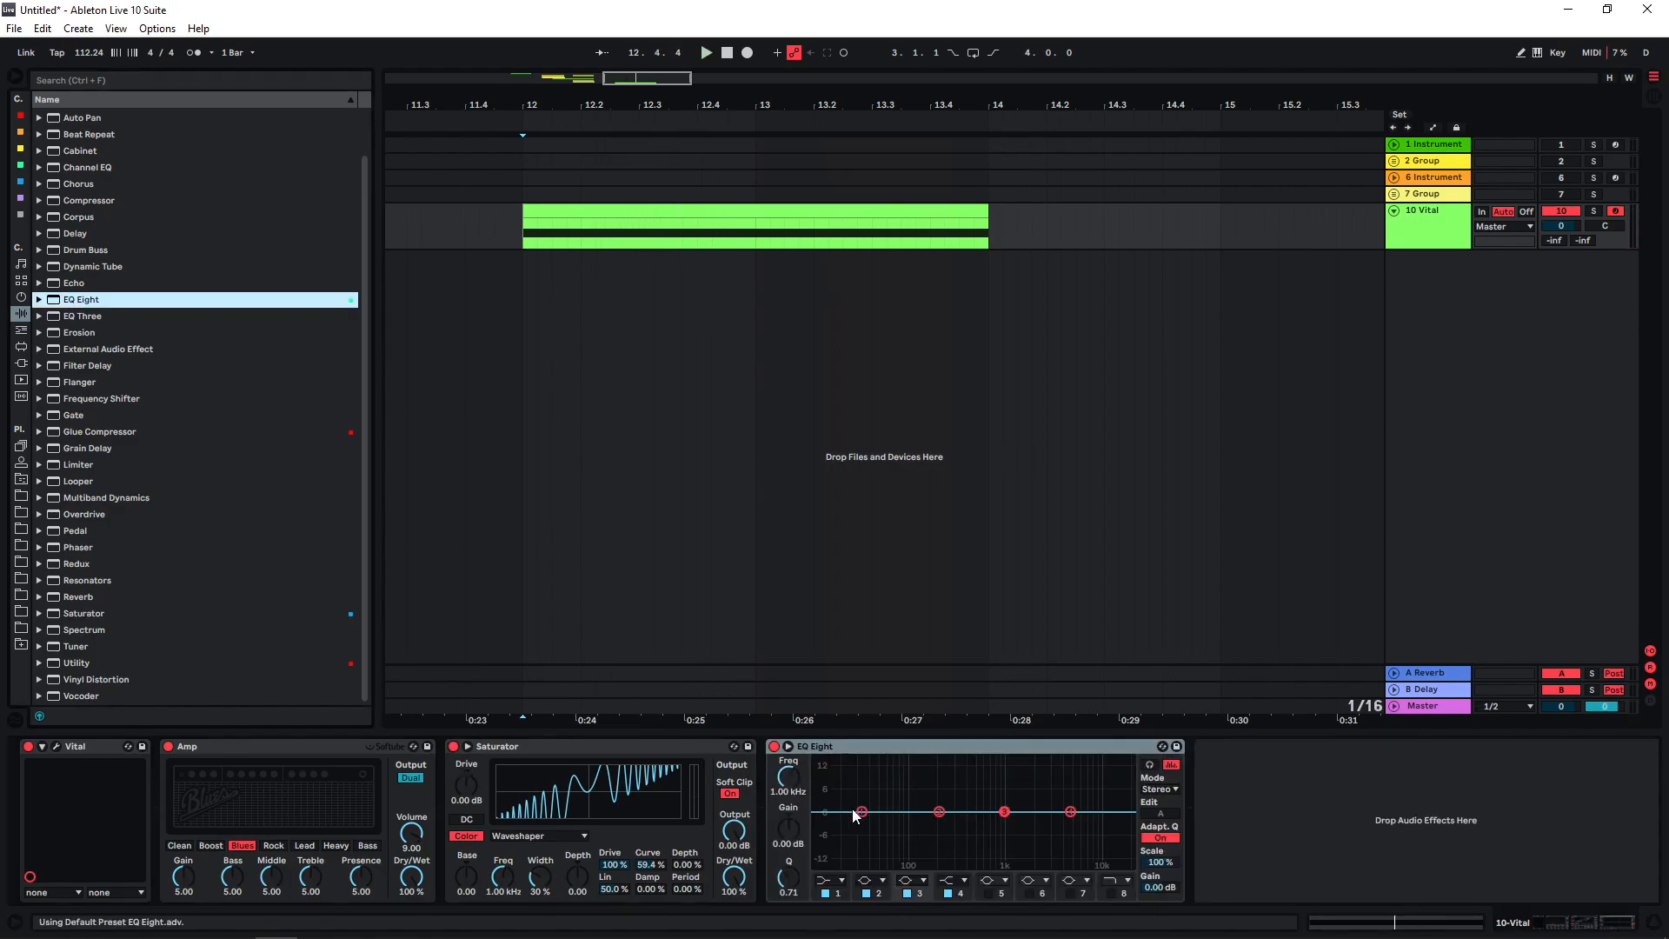
{"action": "key", "text": "space"}
{"action": "left_click_drag", "start_coordinate": [862, 811], "coordinate": [914, 772]}
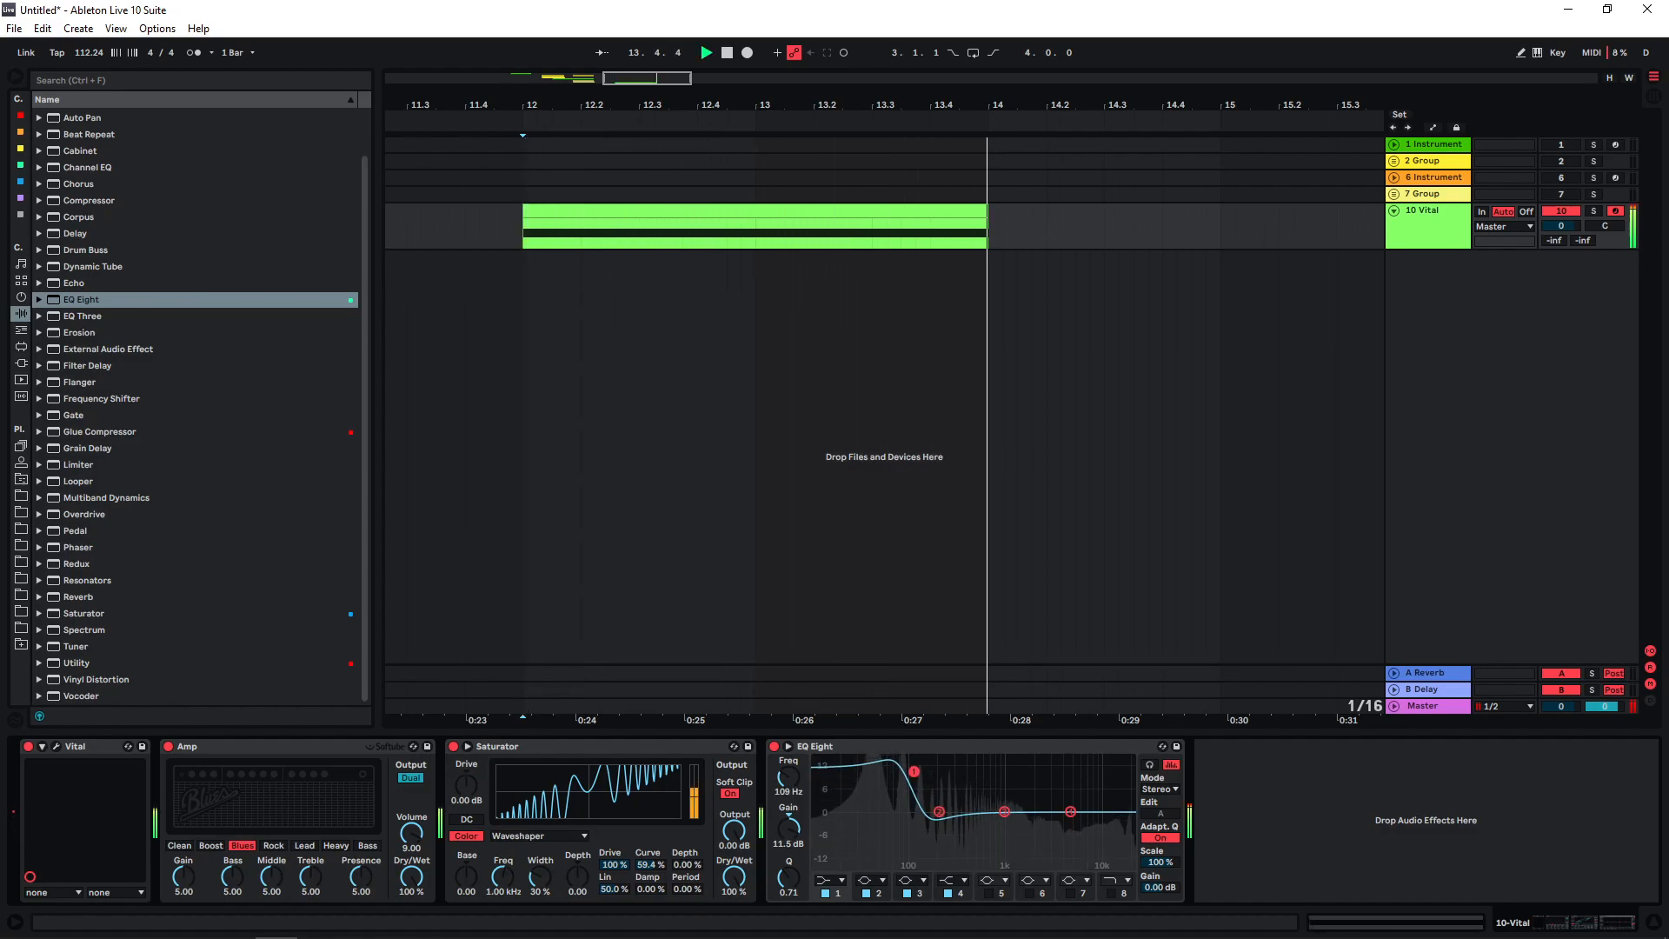
{"action": "left_click", "coordinate": [532, 232]}
{"action": "key", "text": "space"}
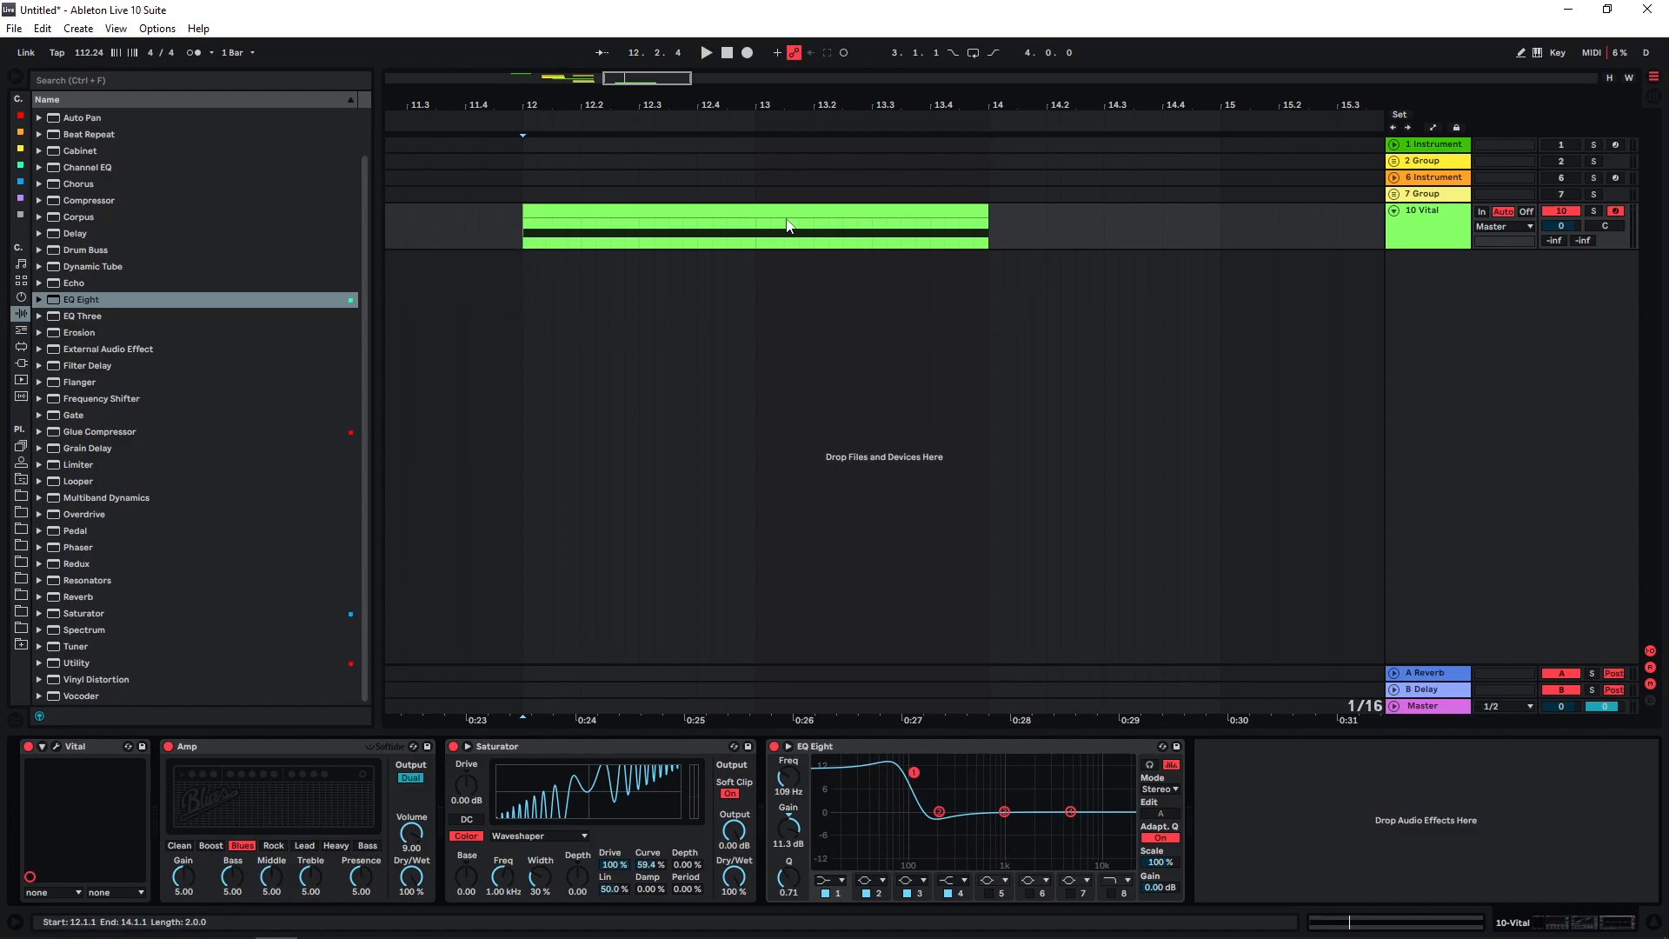
- Collapse the Amp, Saturator and EQ Eight and group them into an Audio Effect Rack
{"action": "double_click", "coordinate": [286, 748]}
{"action": "double_click", "coordinate": [226, 801]}
{"action": "double_click", "coordinate": [338, 748]}
{"action": "key", "text": "ctrl+a"}
{"action": "key", "text": "ctrl+g"}
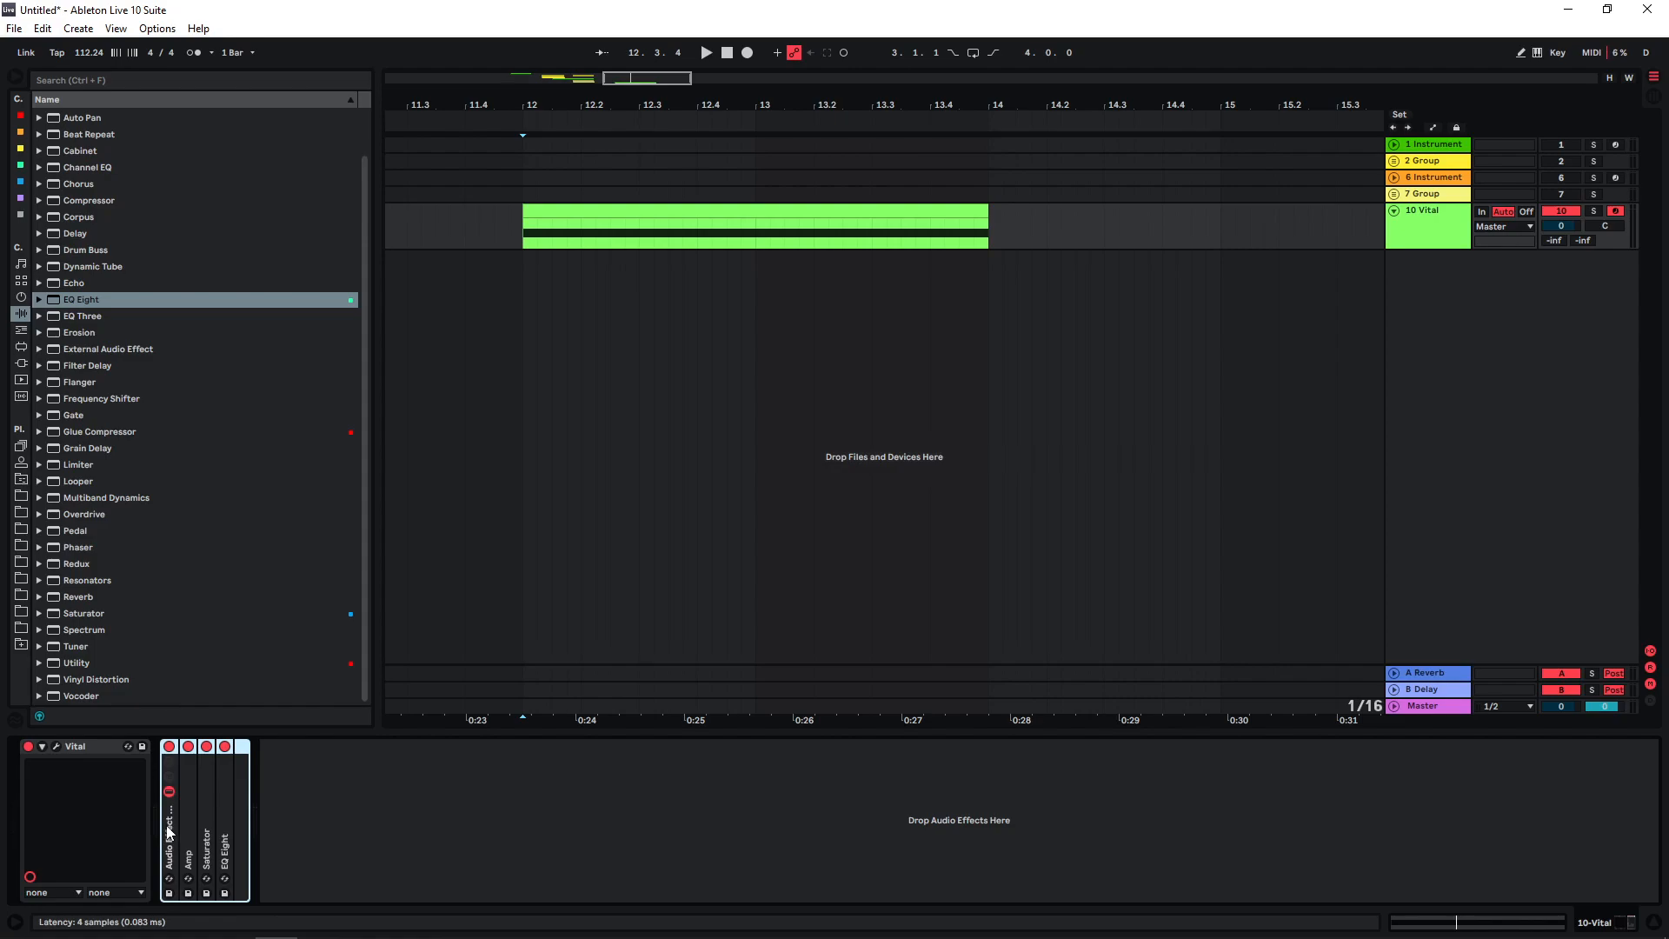
- Duplicate the effect rack four times in series and audition the stacked distortion
{"action": "key", "text": "ctrl+d"}
{"action": "key", "text": "ctrl+d"}
{"action": "key", "text": "ctrl+d"}
{"action": "key", "text": "ctrl+d"}
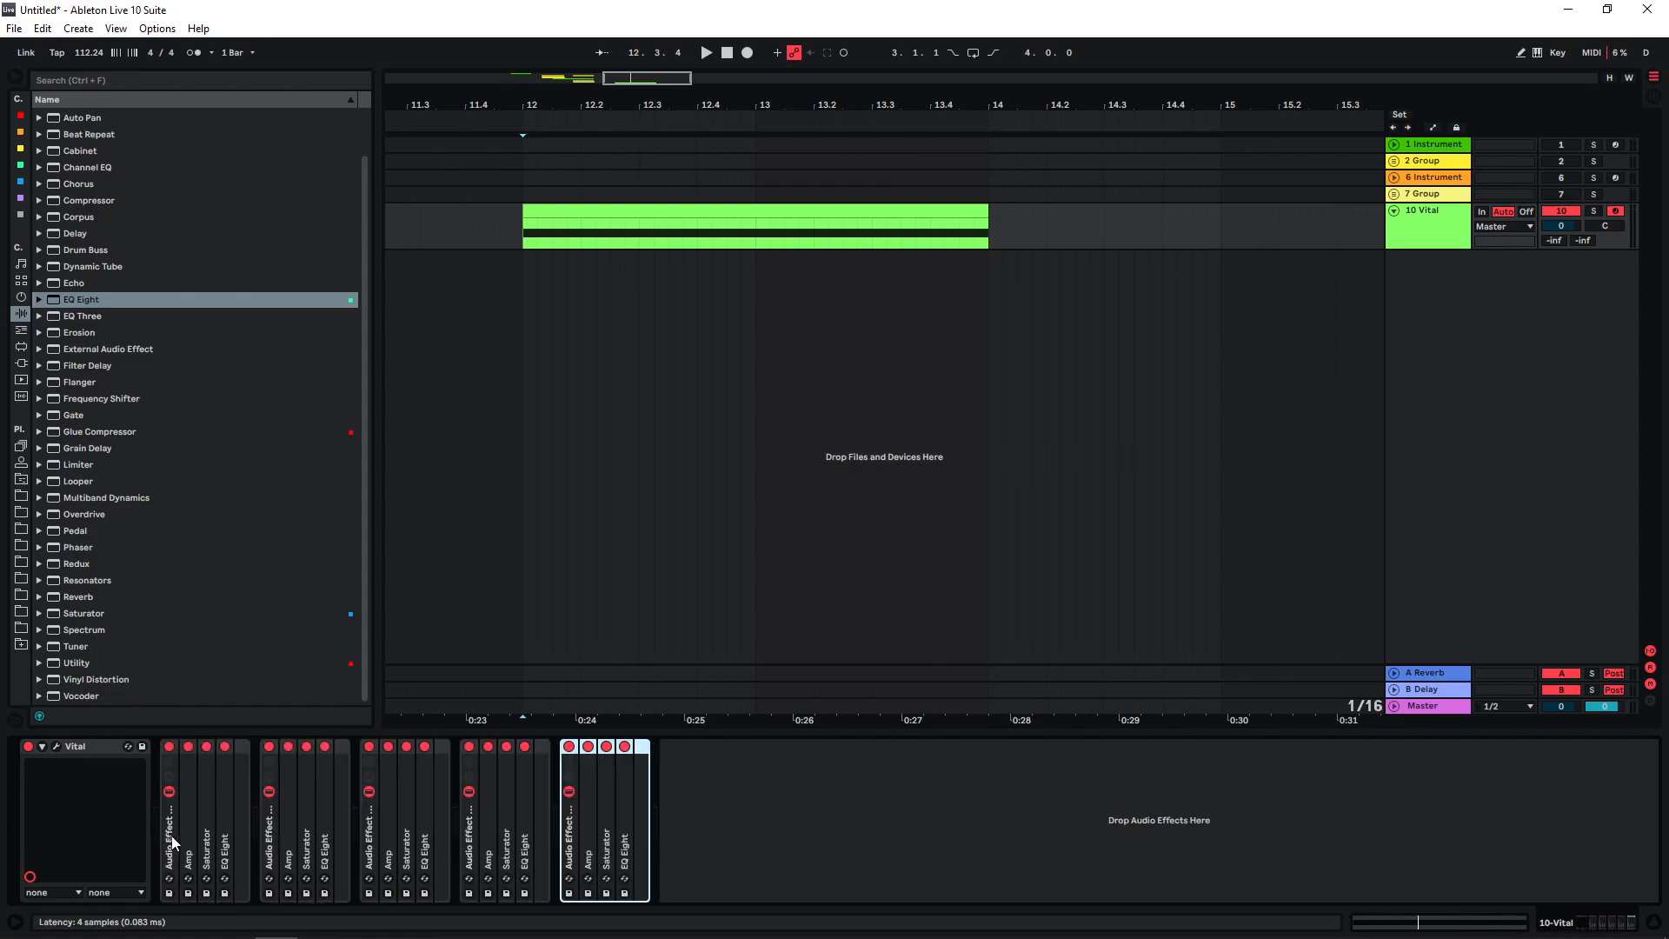
{"action": "key", "text": "space"}
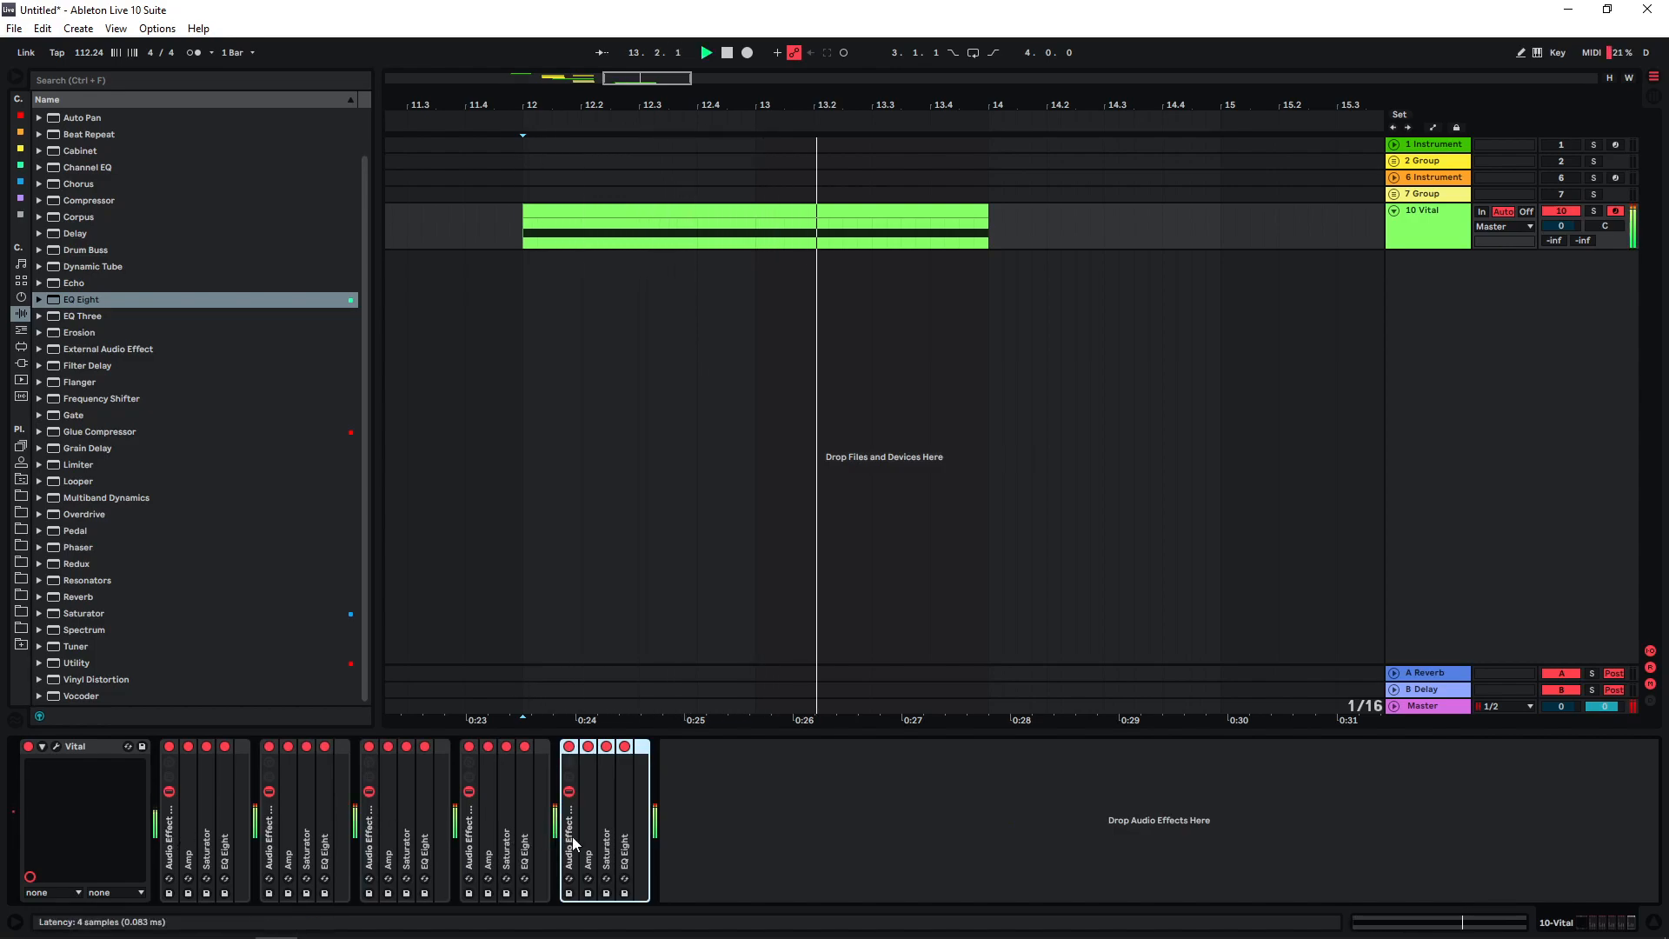
{"action": "key", "text": "space"}
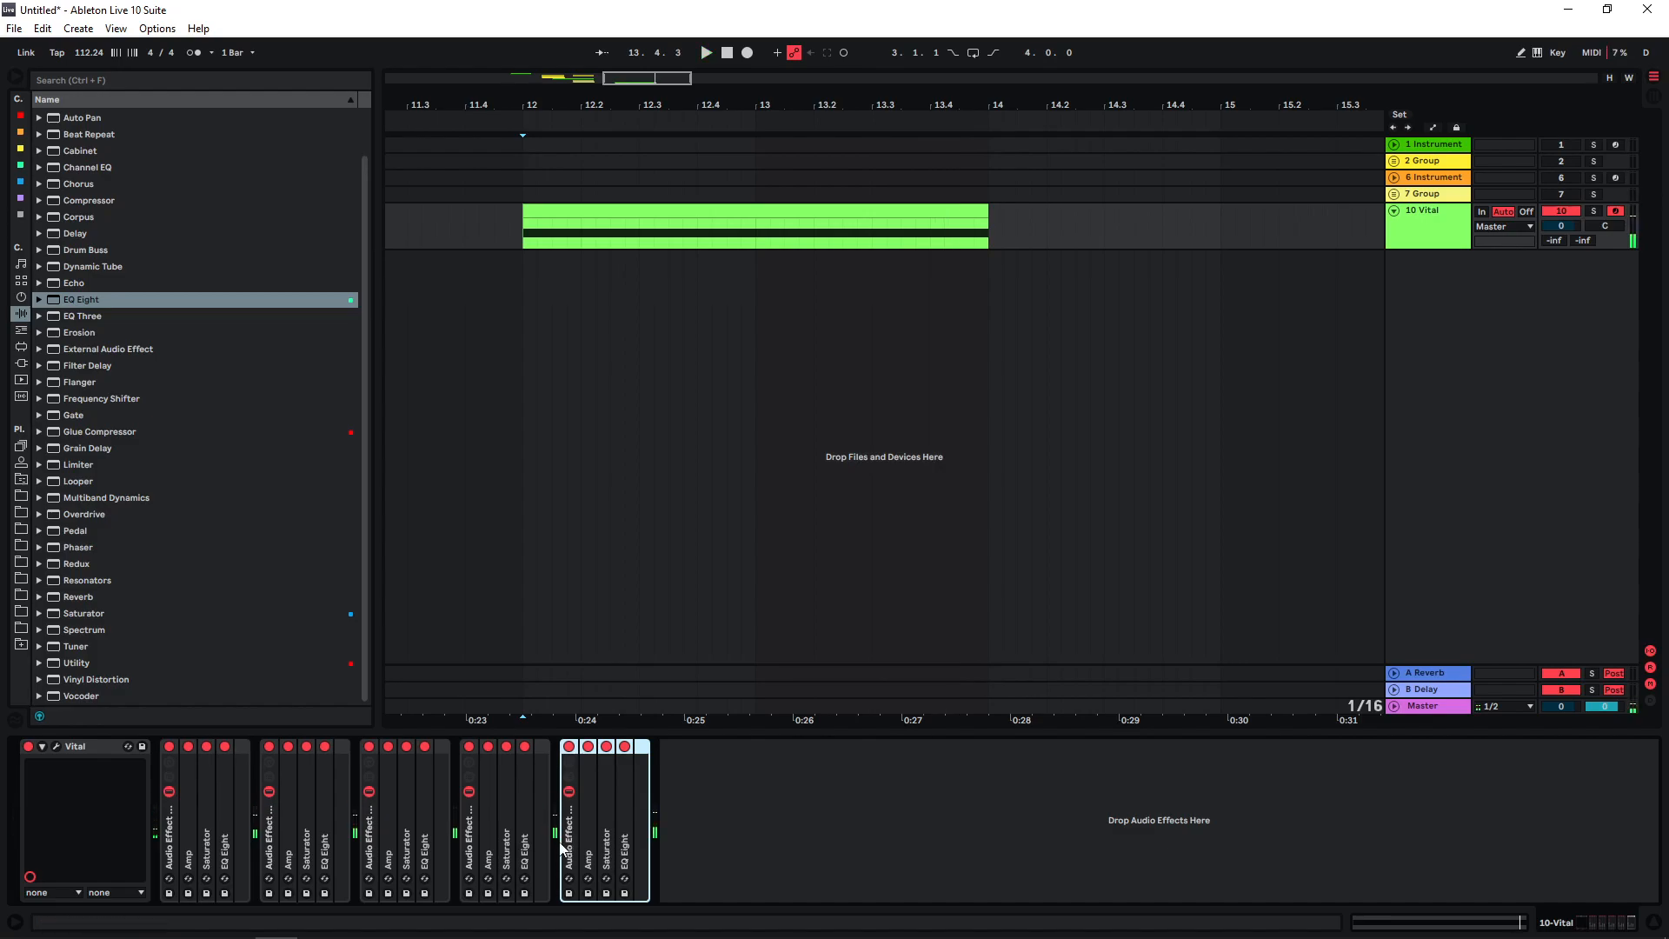
- Duplicate the effect rack six more times and audition the heavier distortion
{"action": "key", "text": "ctrl+d"}
{"action": "key", "text": "ctrl+d"}
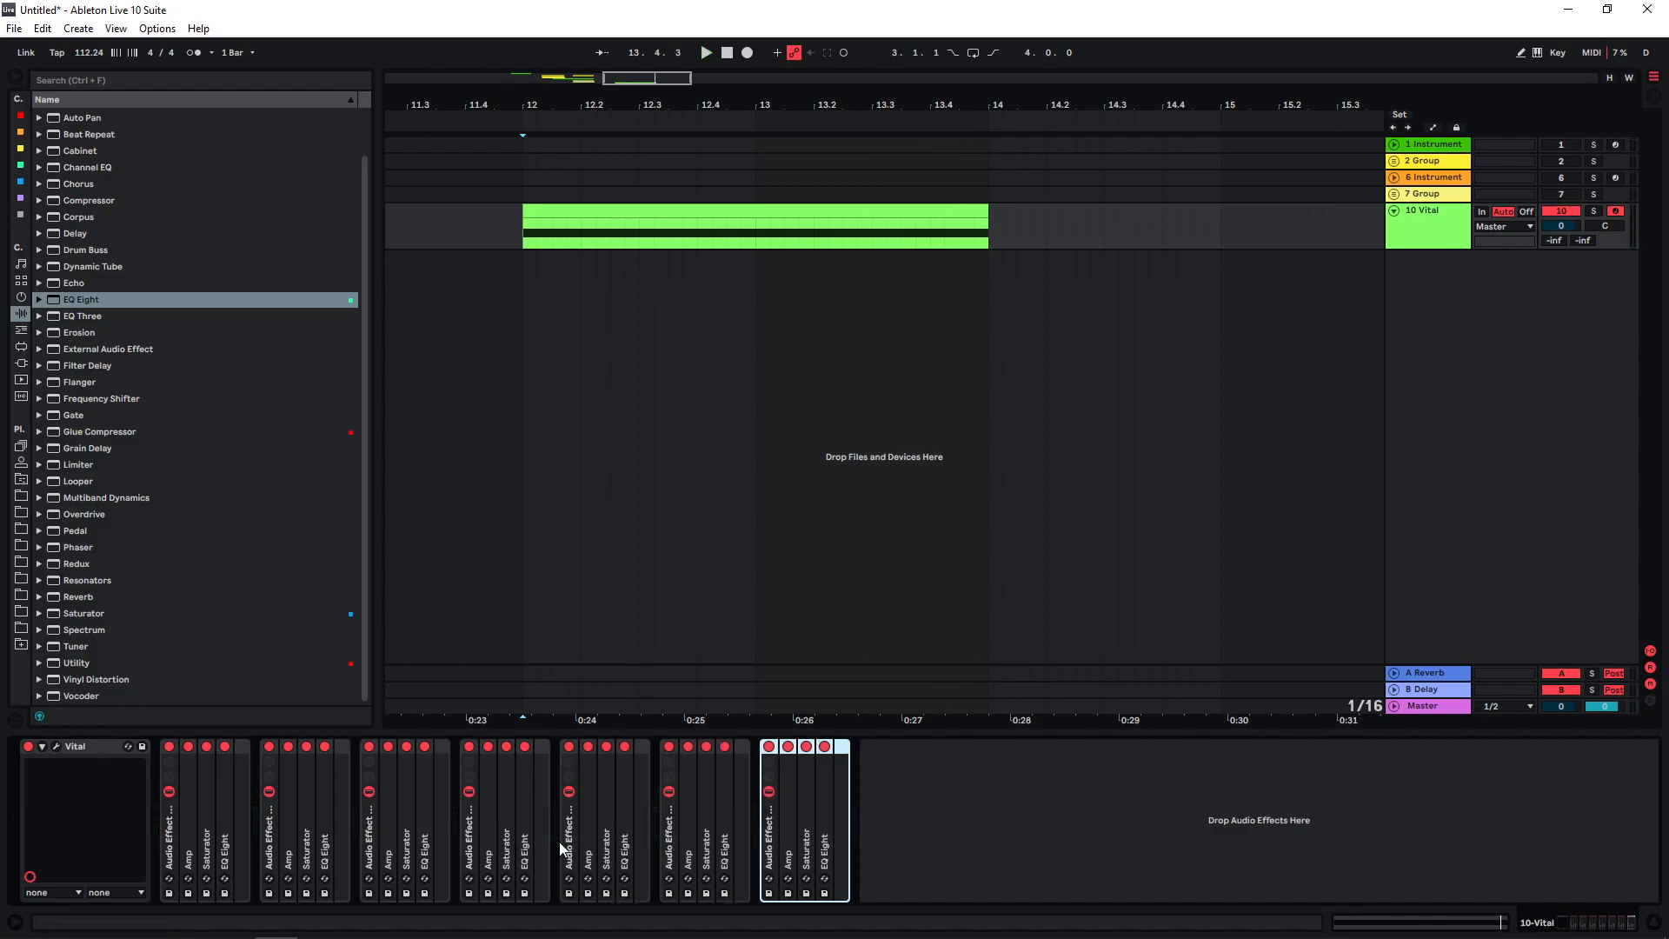
{"action": "key", "text": "ctrl+d"}
{"action": "key", "text": "ctrl+d"}
{"action": "key", "text": "ctrl+d"}
{"action": "key", "text": "ctrl+d"}
{"action": "key", "text": "space"}
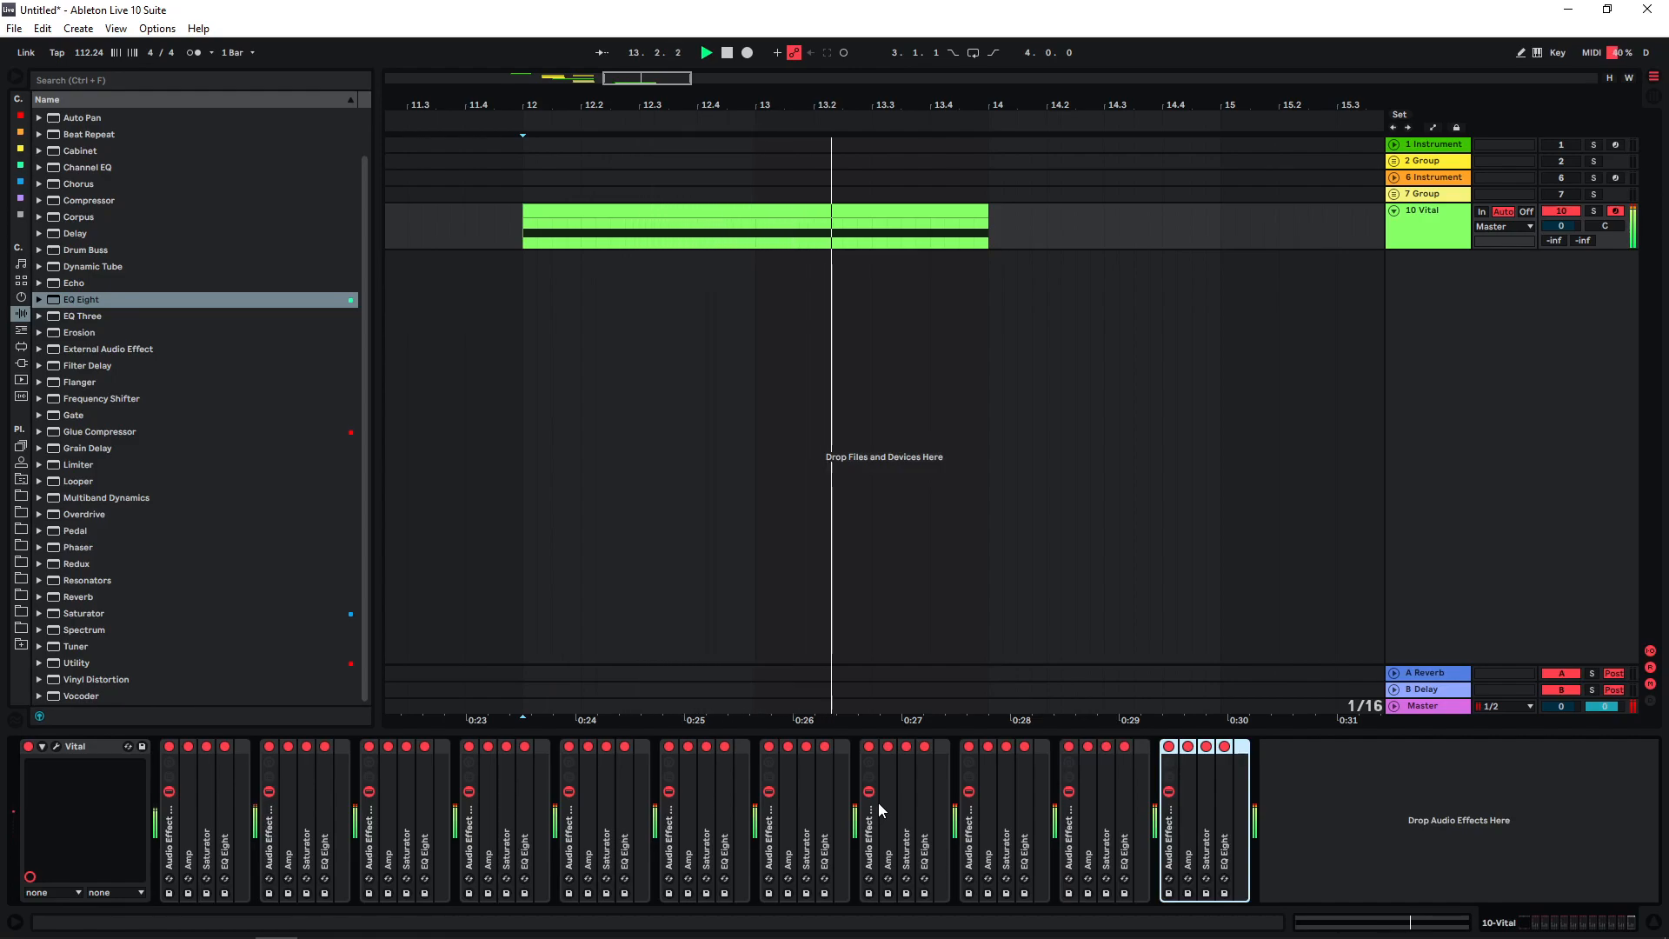
{"action": "key", "text": "space"}
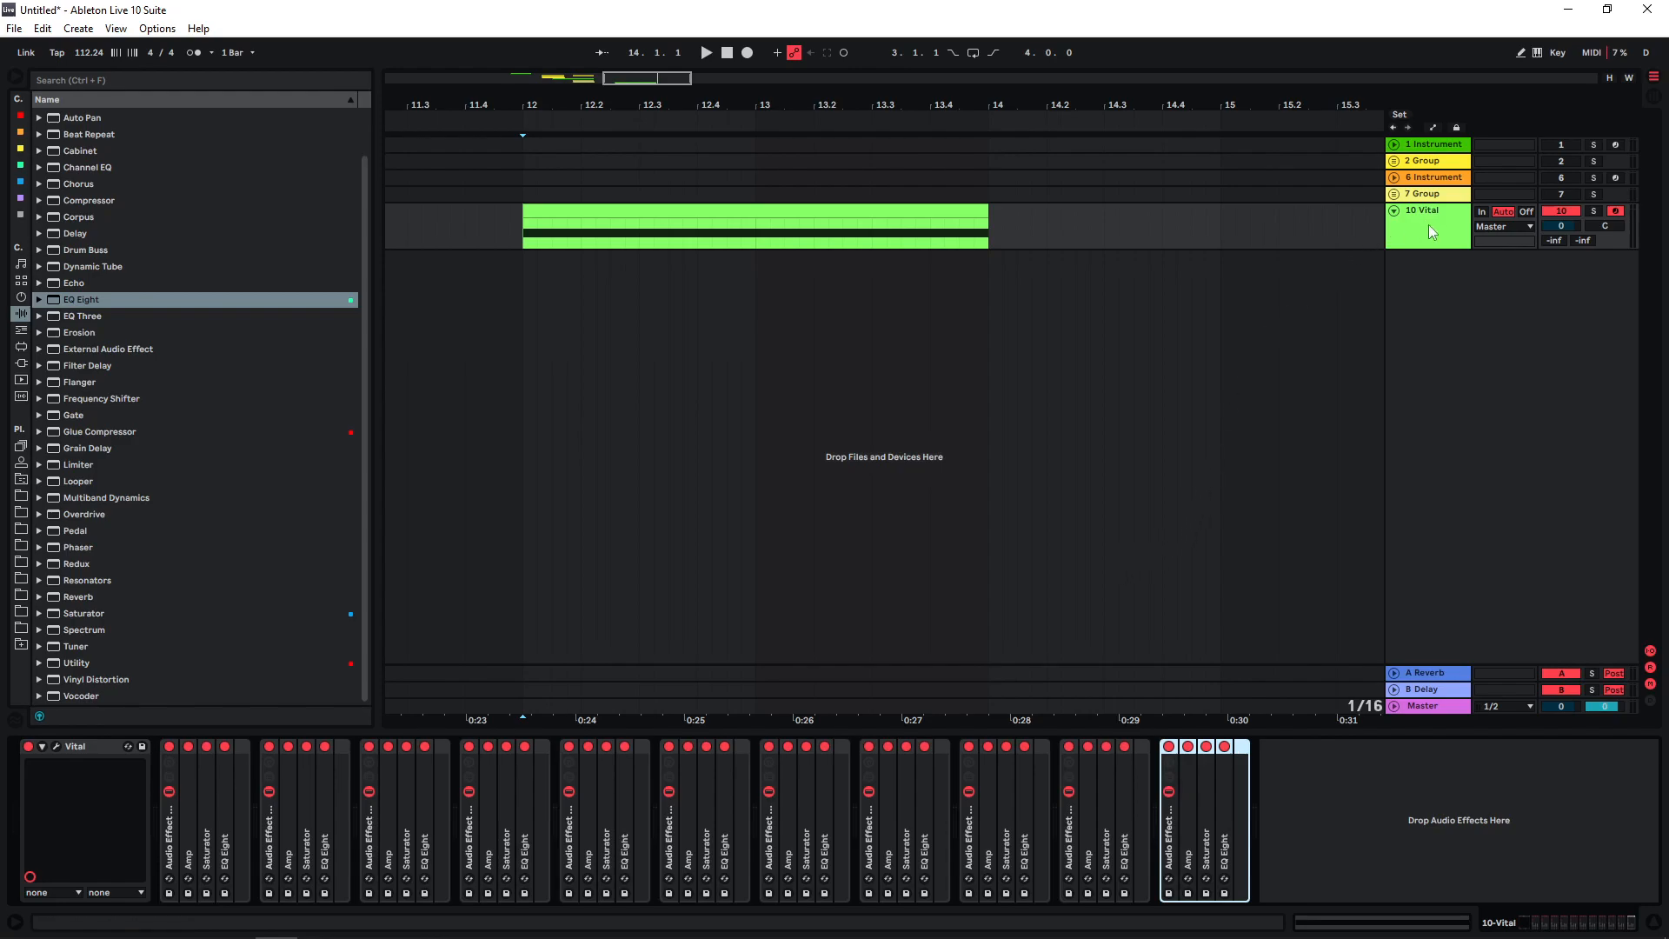
- Insert a new audio track, arm it and record the distorted Vital sound to it
{"action": "key", "text": "ctrl+t"}
{"action": "left_click", "coordinate": [1615, 259]}
{"action": "left_click", "coordinate": [1406, 216]}
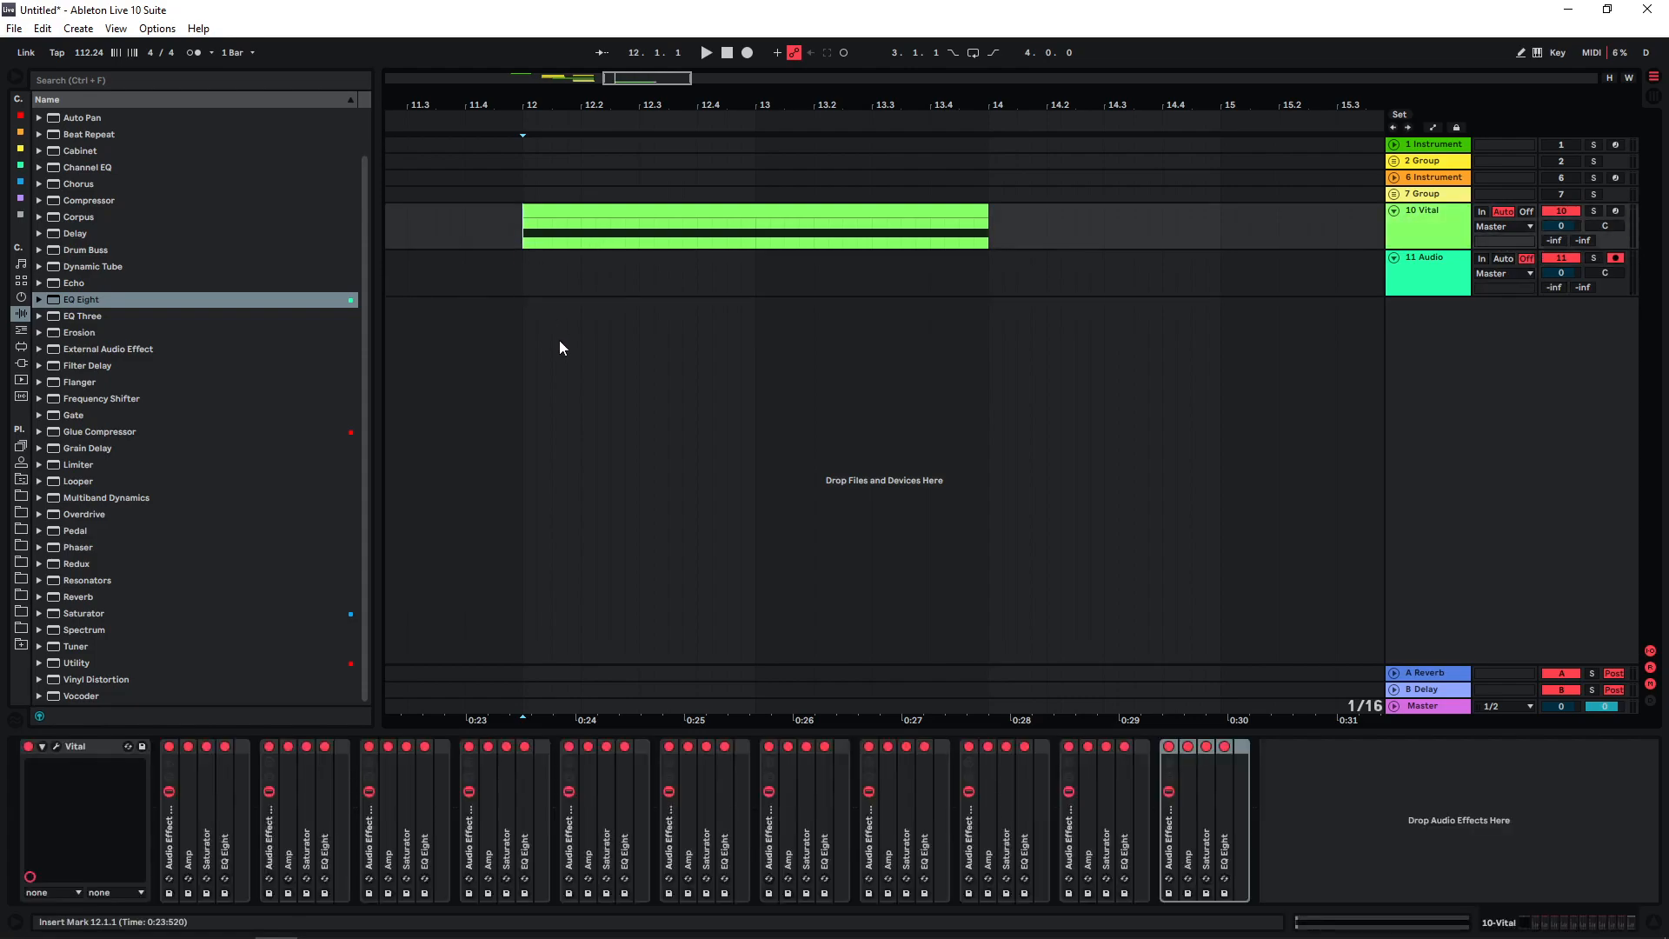
{"action": "key", "text": "F9"}
{"action": "key", "text": "space"}
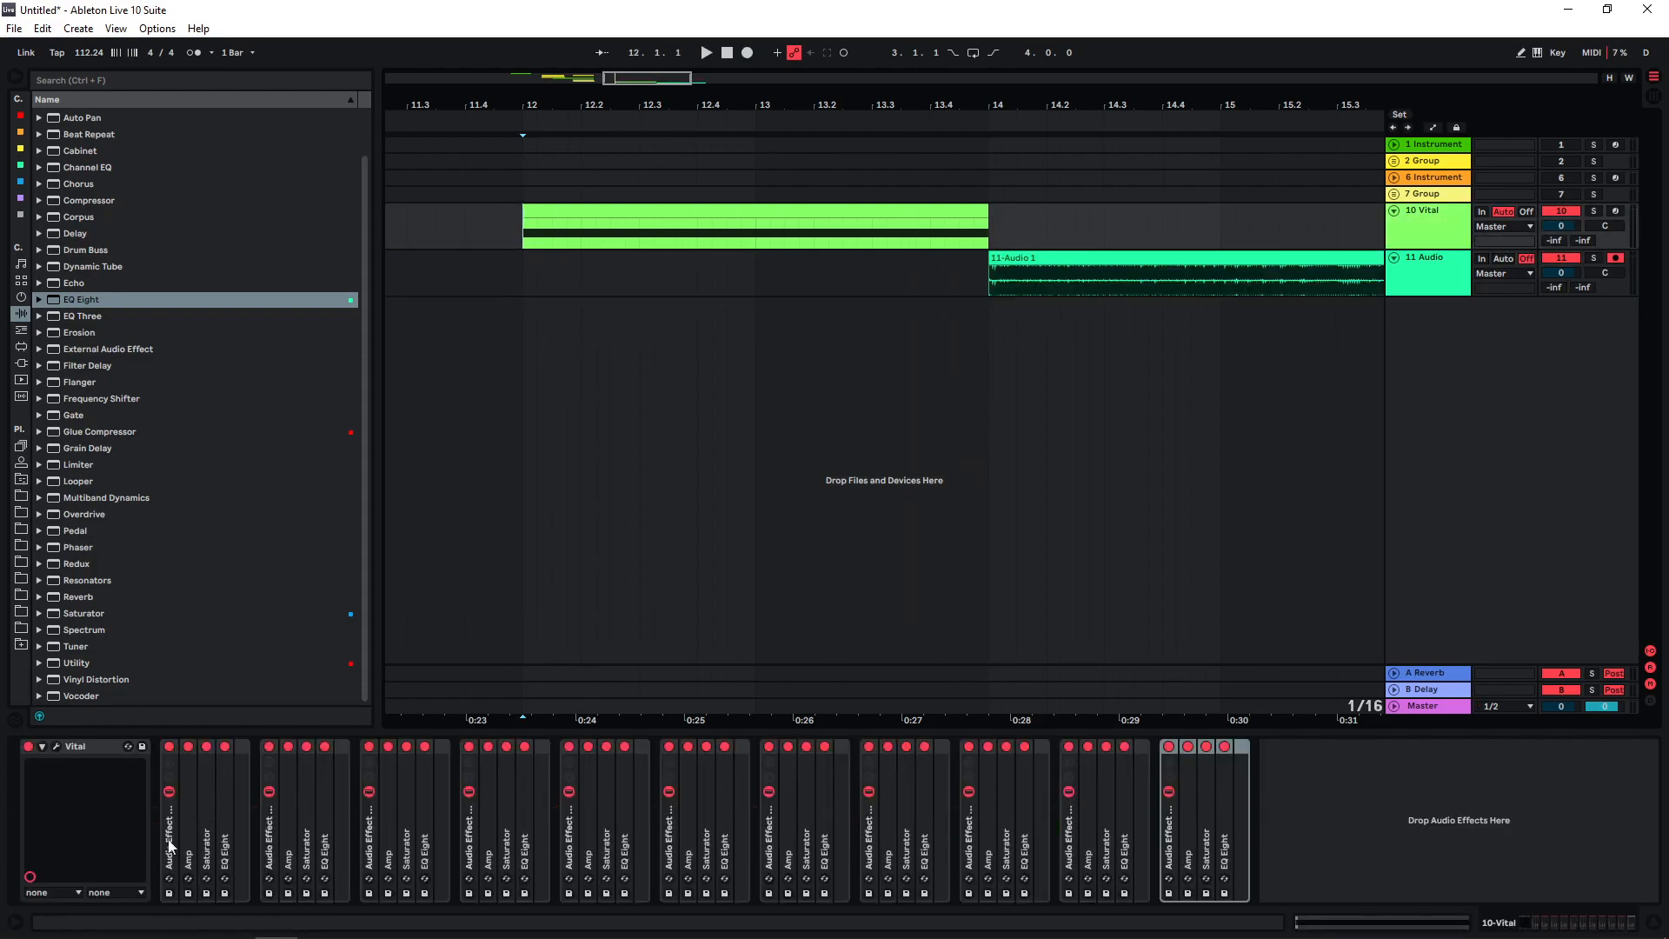
- Group all the effect racks into one bypassed rack and turn off oscillator 1 in Vital
{"action": "left_click", "coordinate": [178, 838]}
{"action": "key", "text": "ctrl+a"}
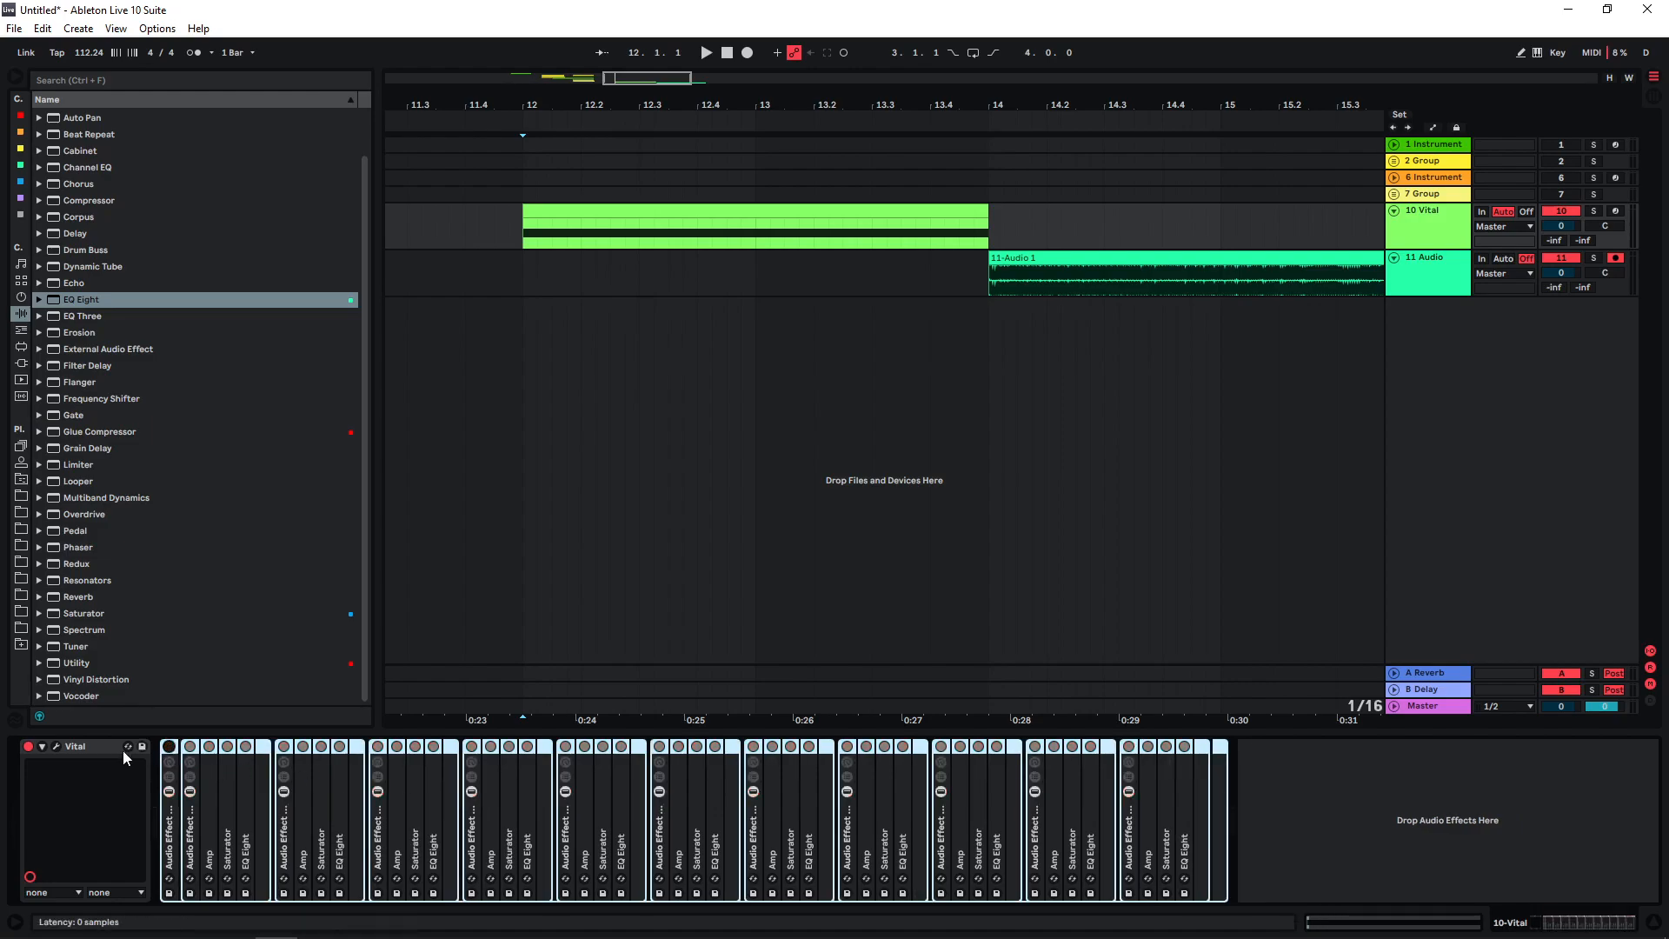
{"action": "left_click", "coordinate": [56, 745]}
{"action": "left_click_drag", "start_coordinate": [524, 232], "coordinate": [504, 425]}
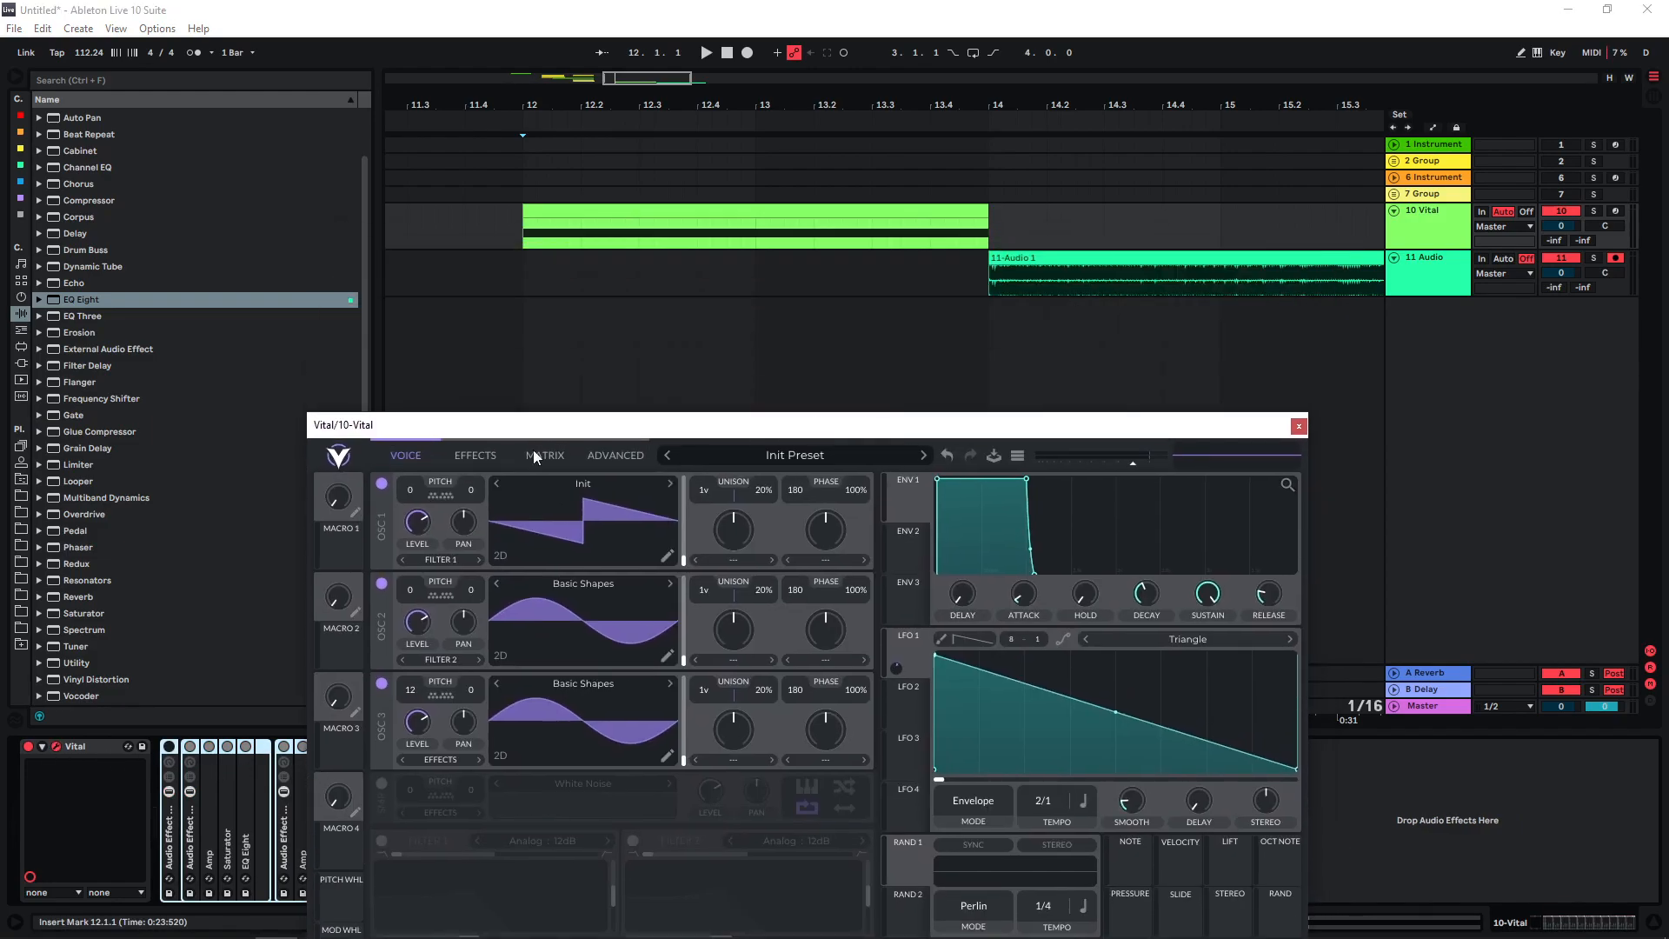
{"action": "left_click", "coordinate": [382, 484]}
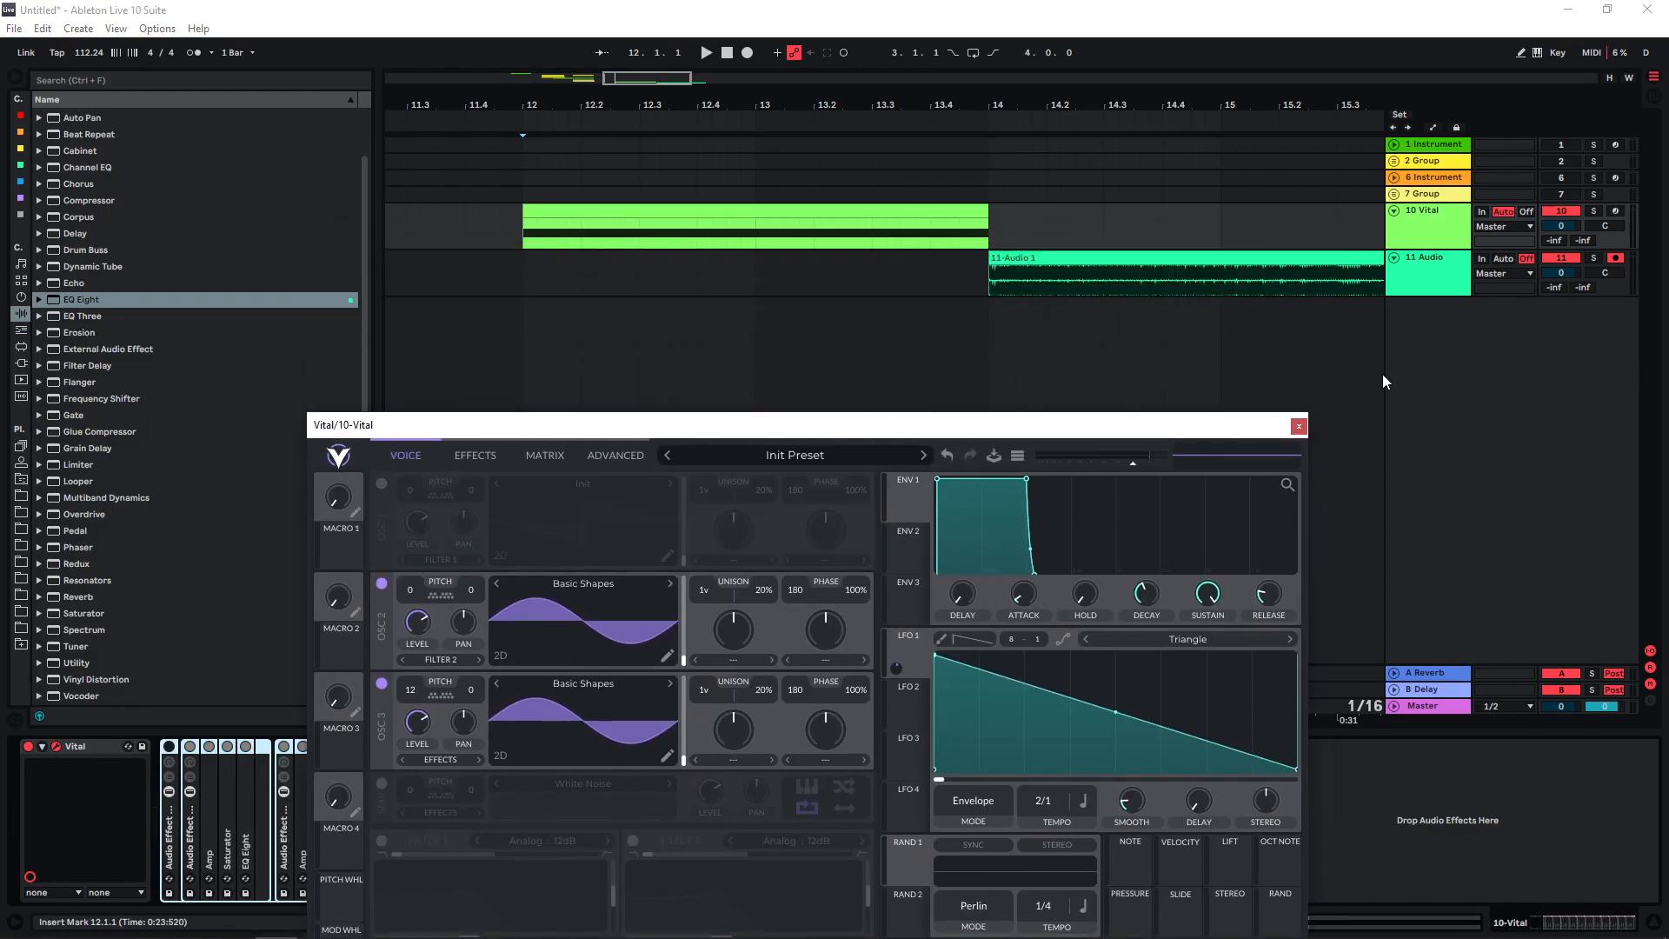
{"action": "left_click", "coordinate": [1299, 425]}
- Record the undistorted Vital sound to audio and add a fade-out at the end of the clip on track 12
{"action": "key", "text": "F9"}
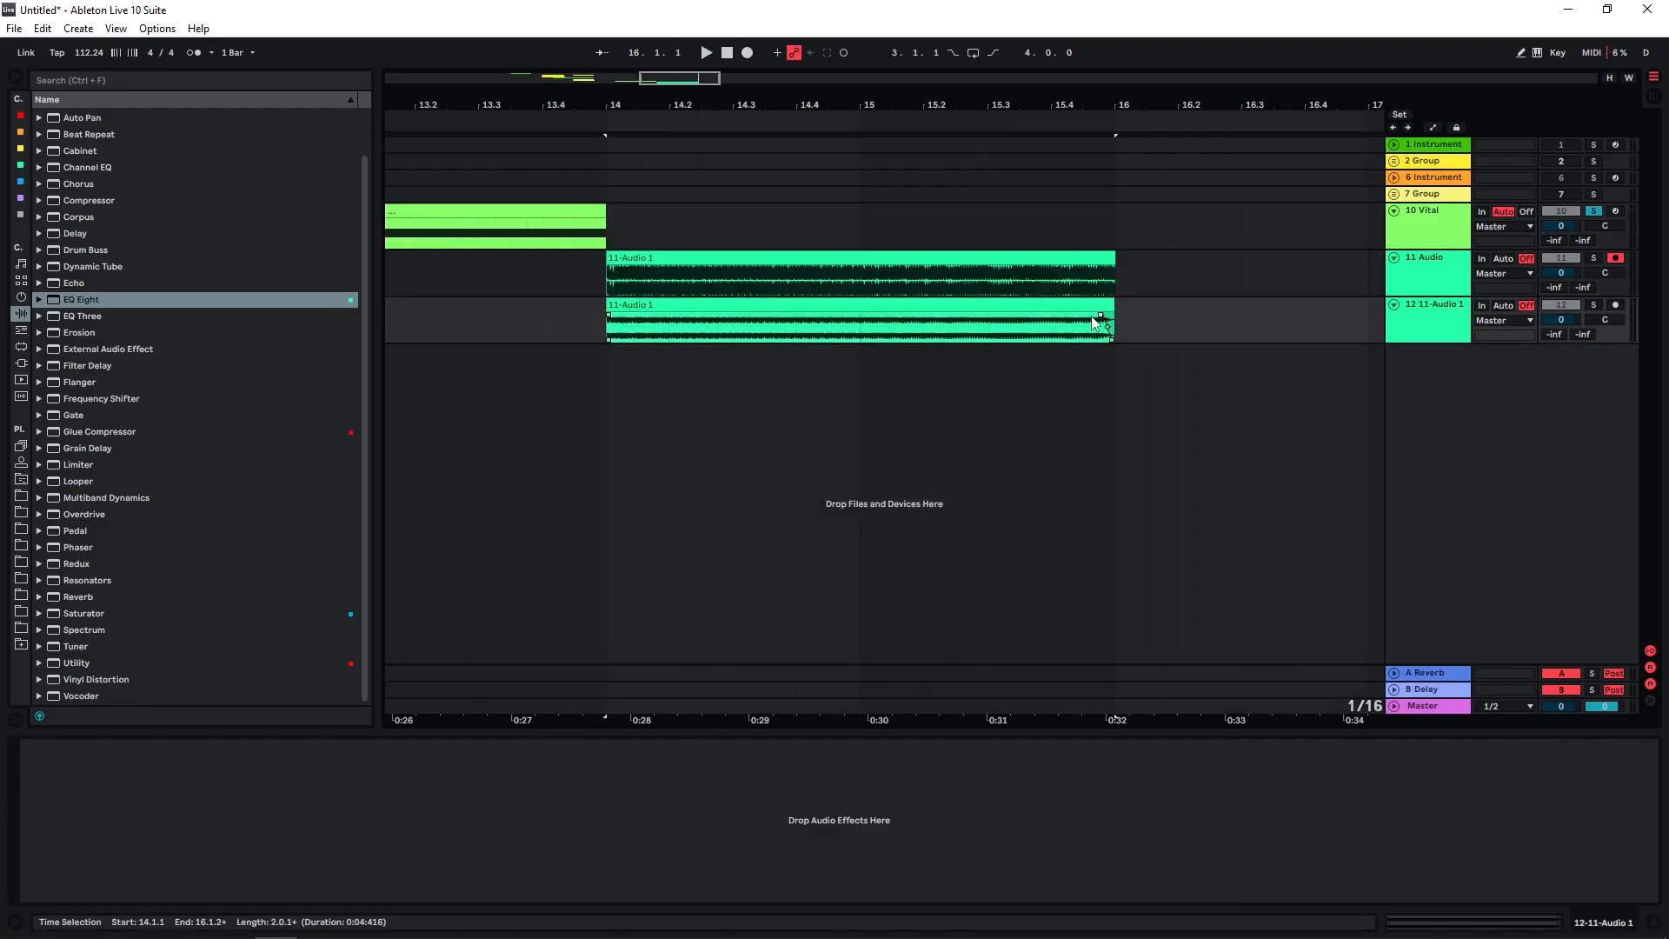
{"action": "left_click_drag", "start_coordinate": [1094, 322], "coordinate": [1021, 327]}
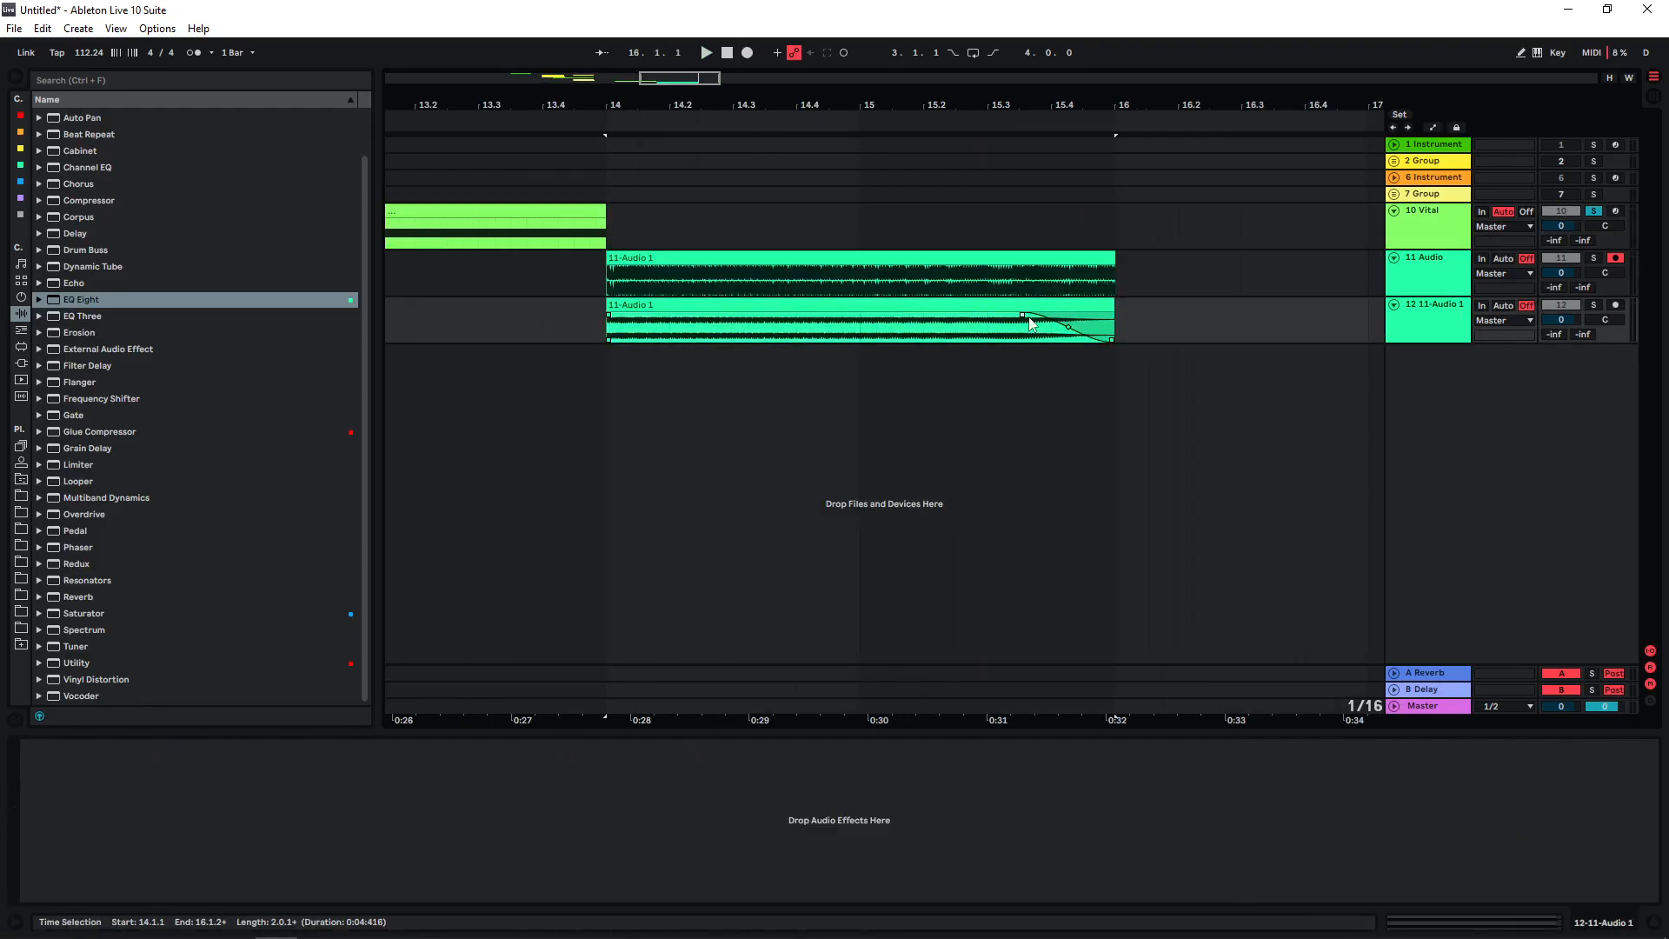
- Group the two recorded audio tracks and add EQ Eight, Glue Compressor and Saturator to the group with default settings
{"action": "key", "text": "ctrl+g"}
{"action": "double_click", "coordinate": [81, 299]}
{"action": "double_click", "coordinate": [84, 432]}
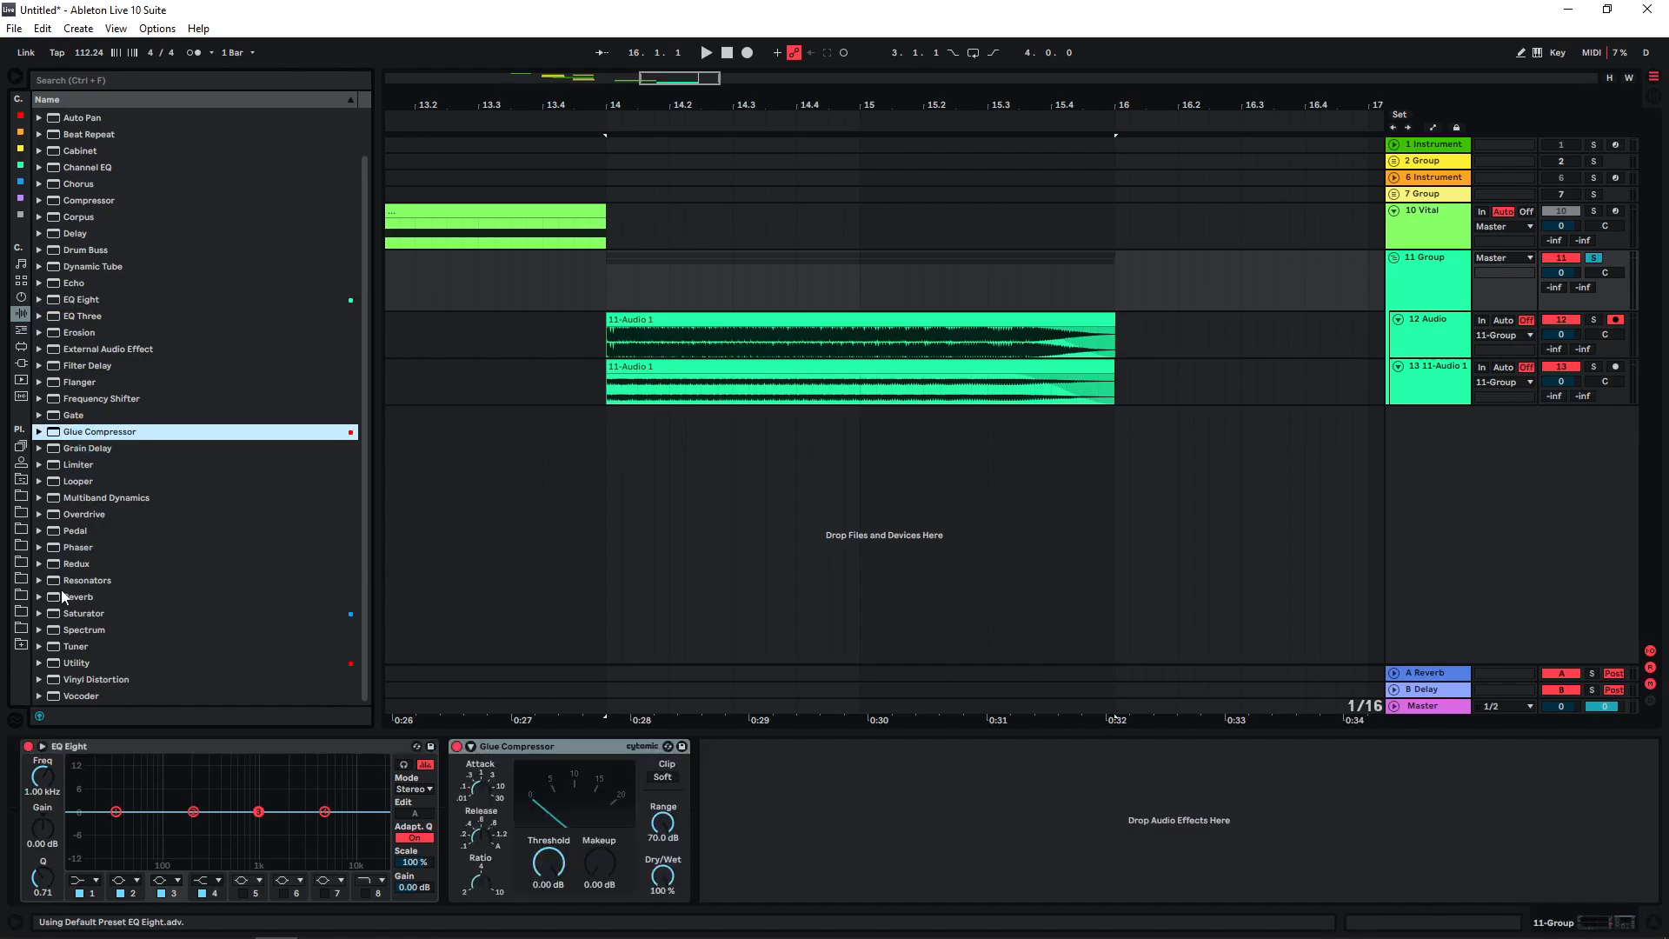
{"action": "double_click", "coordinate": [83, 613]}
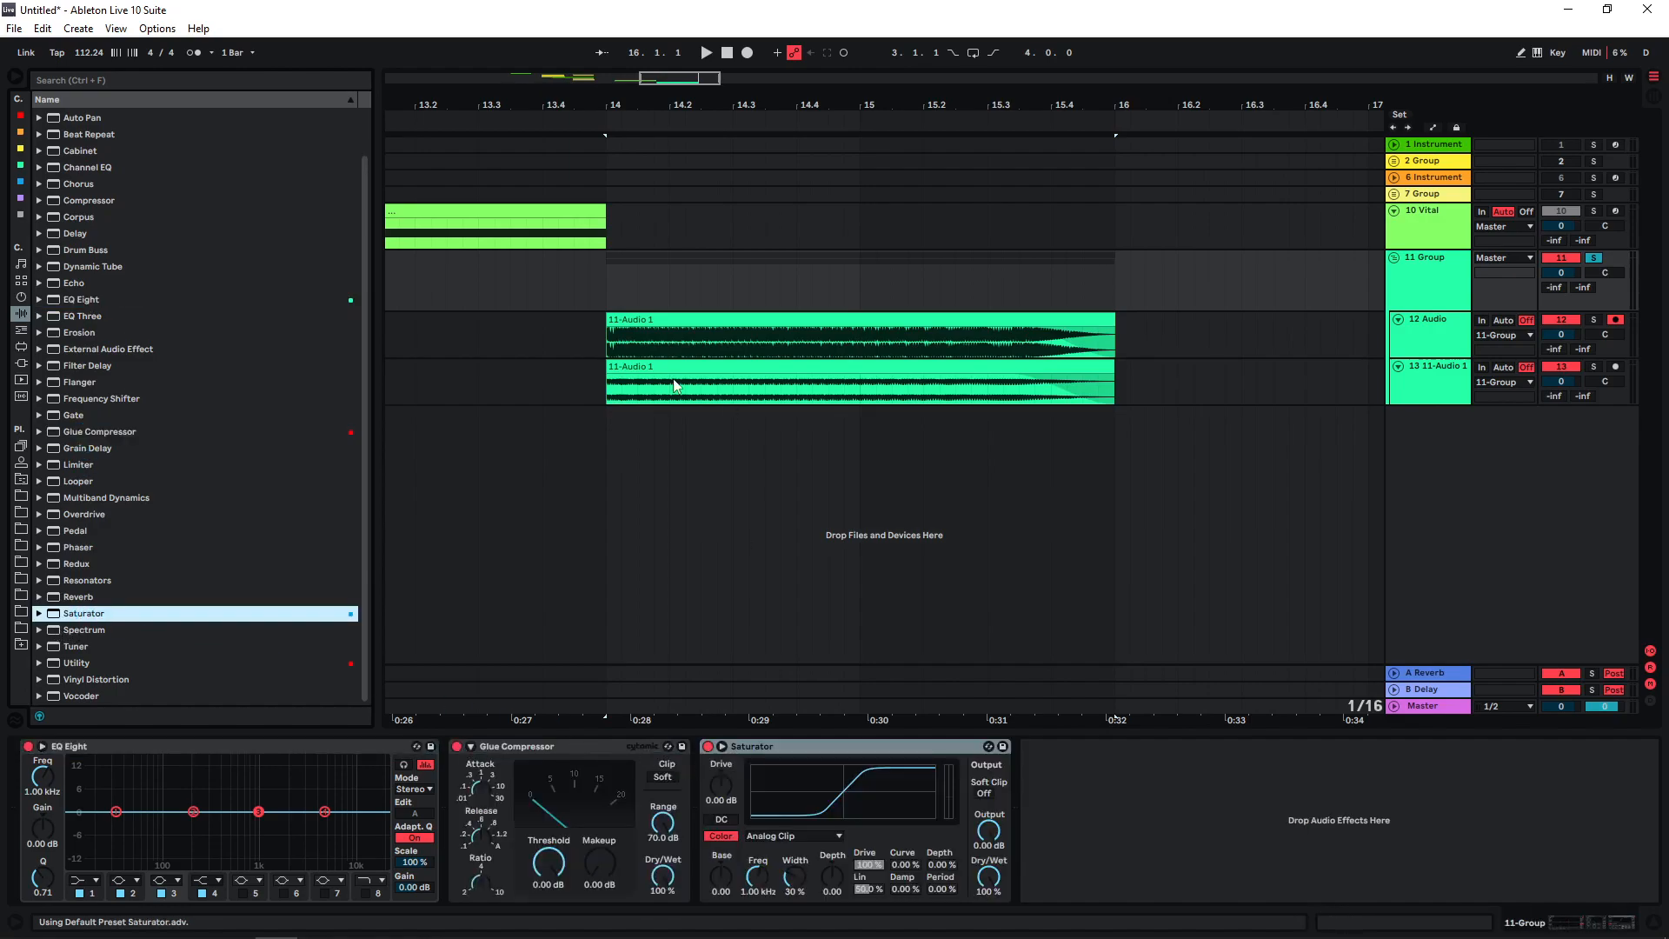
- Set the Saturator's drive to 5.71 dB and the Glue Compressor's threshold to -3.81 dB, enabling soft clipping on both devices
{"action": "left_click_drag", "start_coordinate": [723, 791], "coordinate": [723, 778]}
{"action": "left_click", "coordinate": [984, 793]}
{"action": "left_click", "coordinate": [662, 776]}
{"action": "left_click_drag", "start_coordinate": [548, 861], "coordinate": [548, 871]}
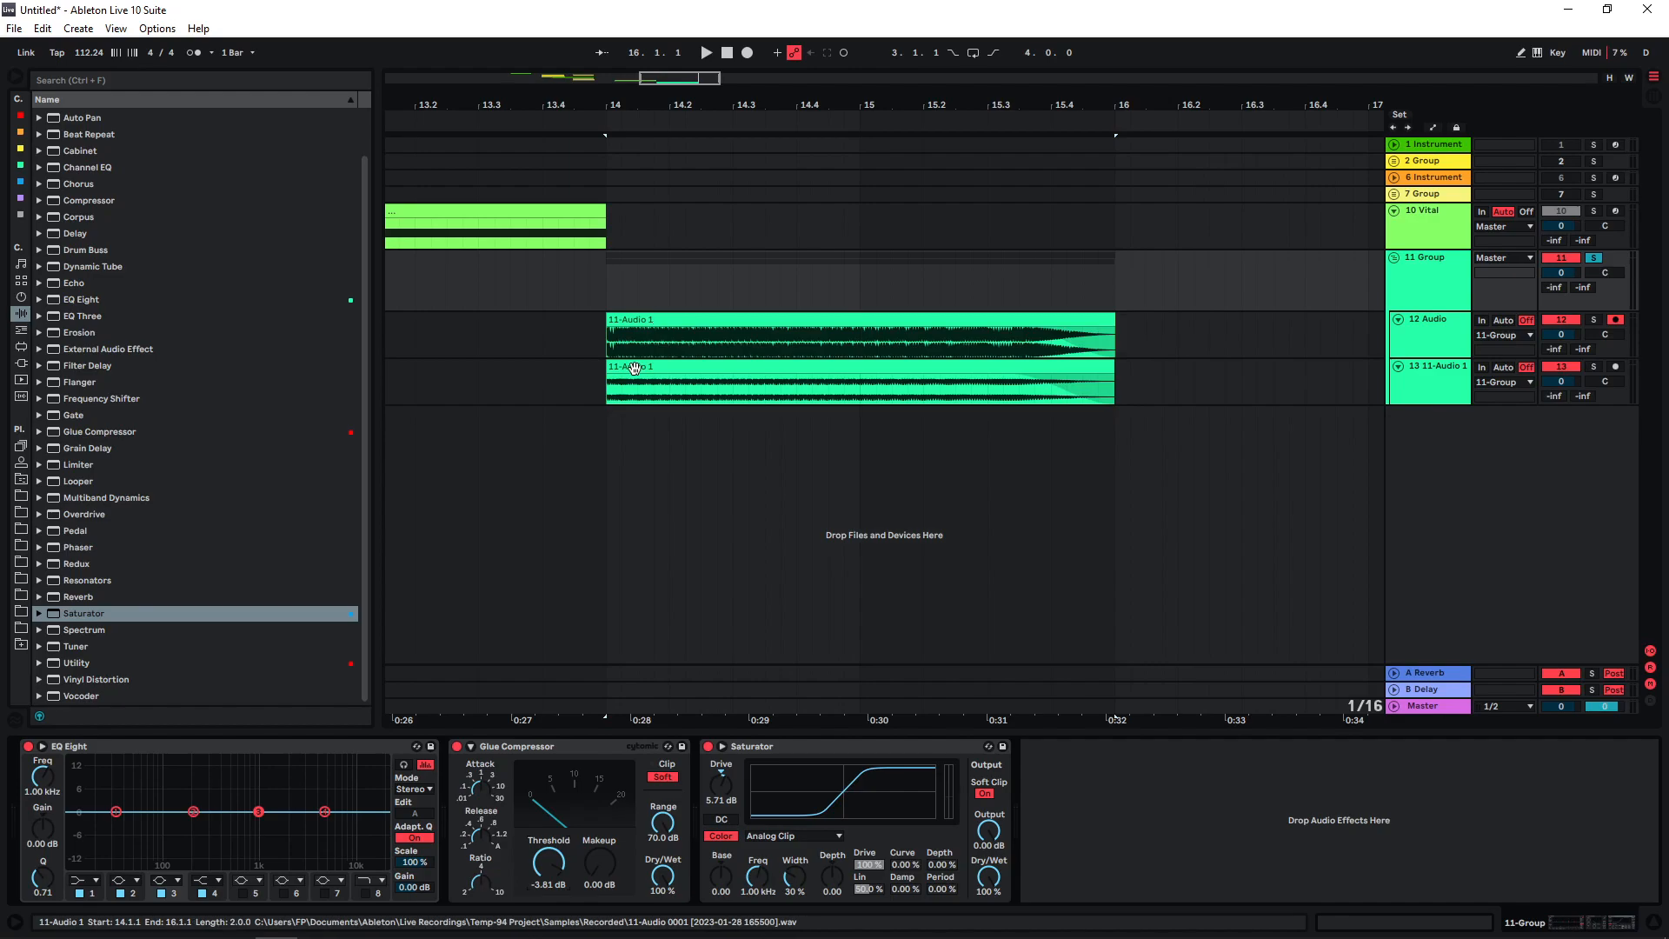
- Play the layered clips and set the gain of the audio clip on track 13 to 3.75 dB
{"action": "left_click", "coordinate": [661, 370]}
{"action": "key", "text": "space"}
{"action": "left_click_drag", "start_coordinate": [158, 860], "coordinate": [157, 851]}
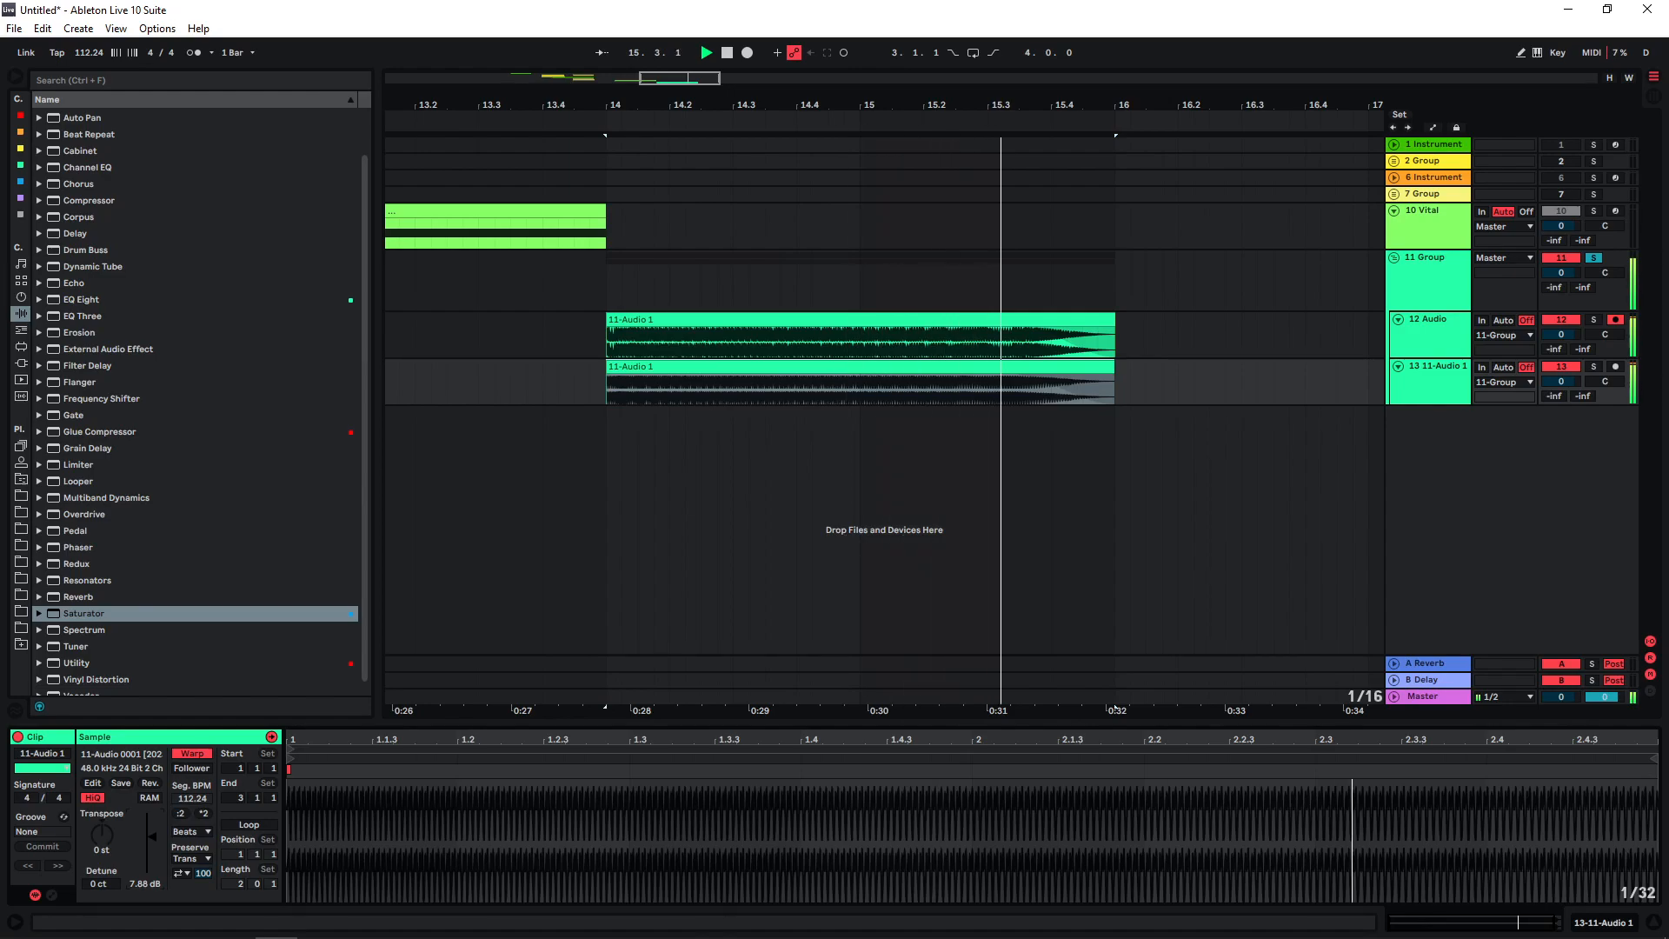
{"action": "left_click_drag", "start_coordinate": [157, 851], "coordinate": [157, 843]}
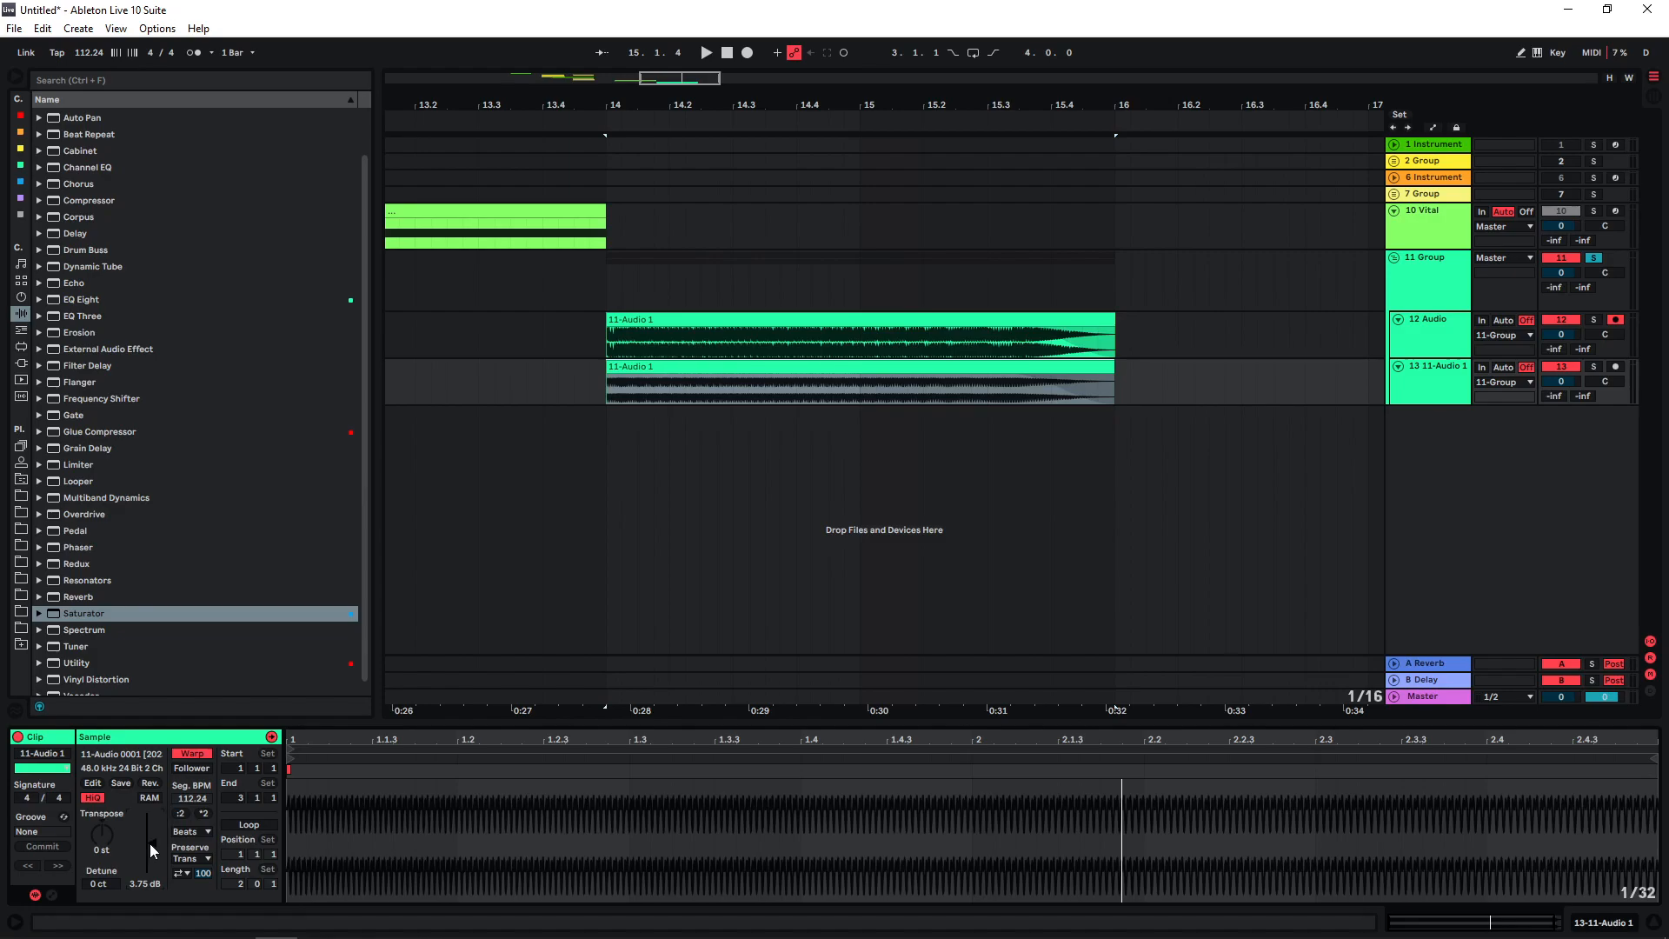
- On the audio group's EQ Eight, enable the band 8 high-cut filter and set its frequency to 22.0 kHz
{"action": "left_click", "coordinate": [1404, 270]}
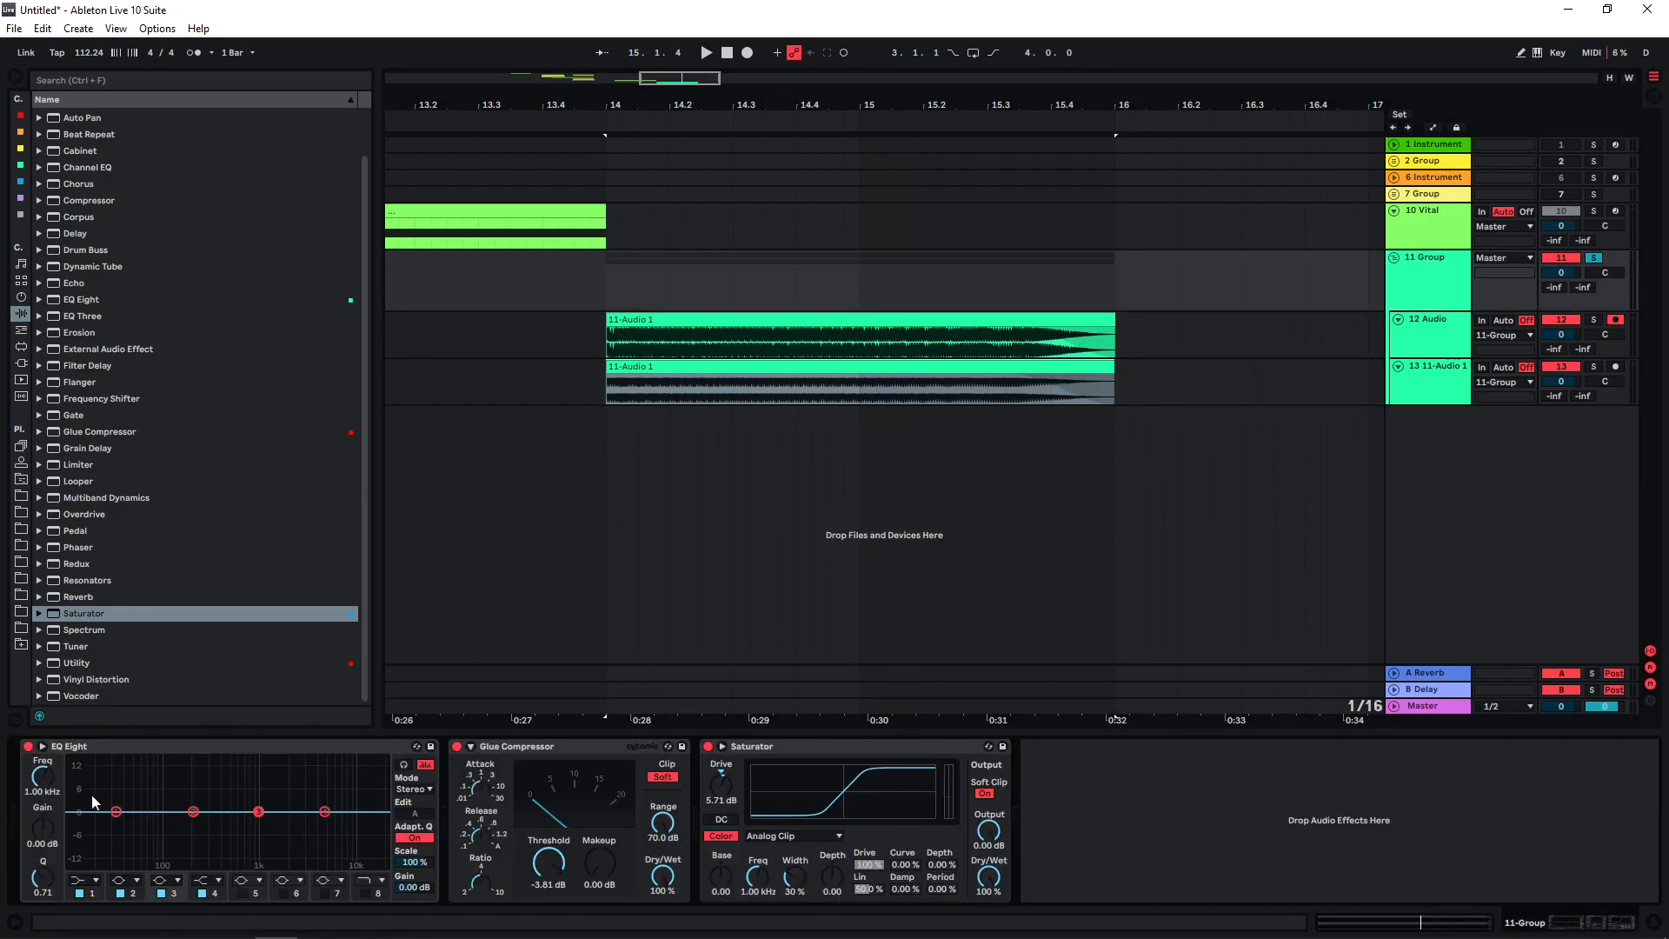
{"action": "left_click_drag", "start_coordinate": [352, 822], "coordinate": [124, 821]}
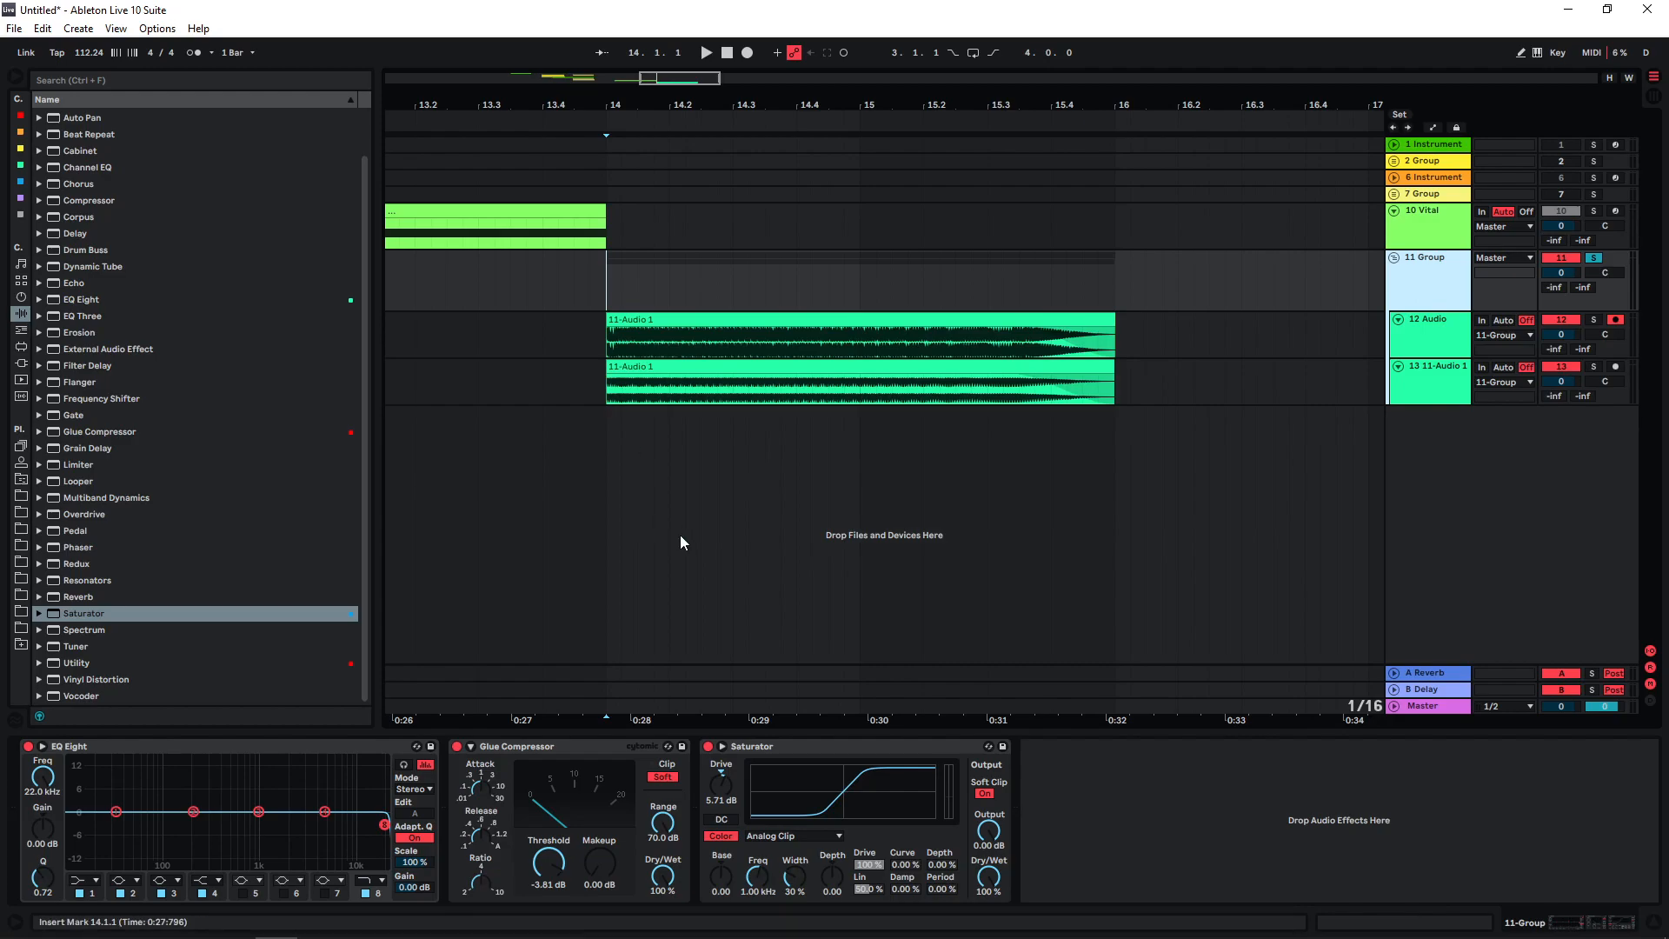